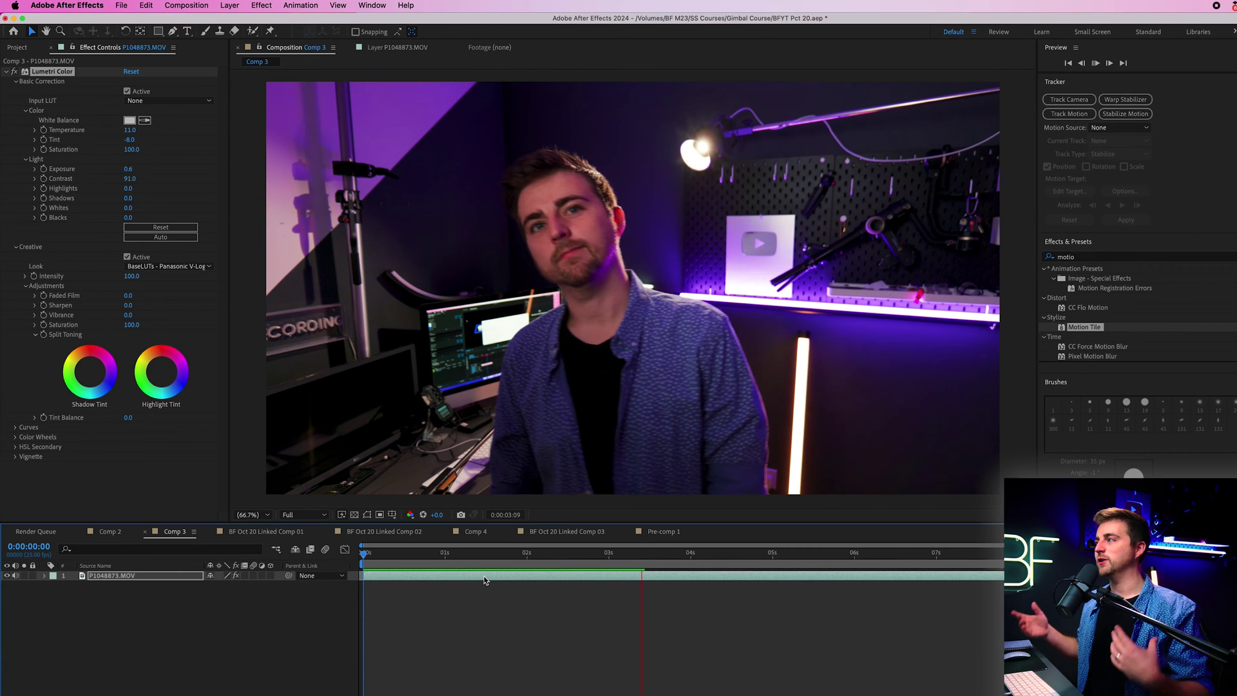
Step: Select the footage layer with the Roto Brush tool and open it in the Layer panel, fitted, at frame 0
left_click(482, 580)
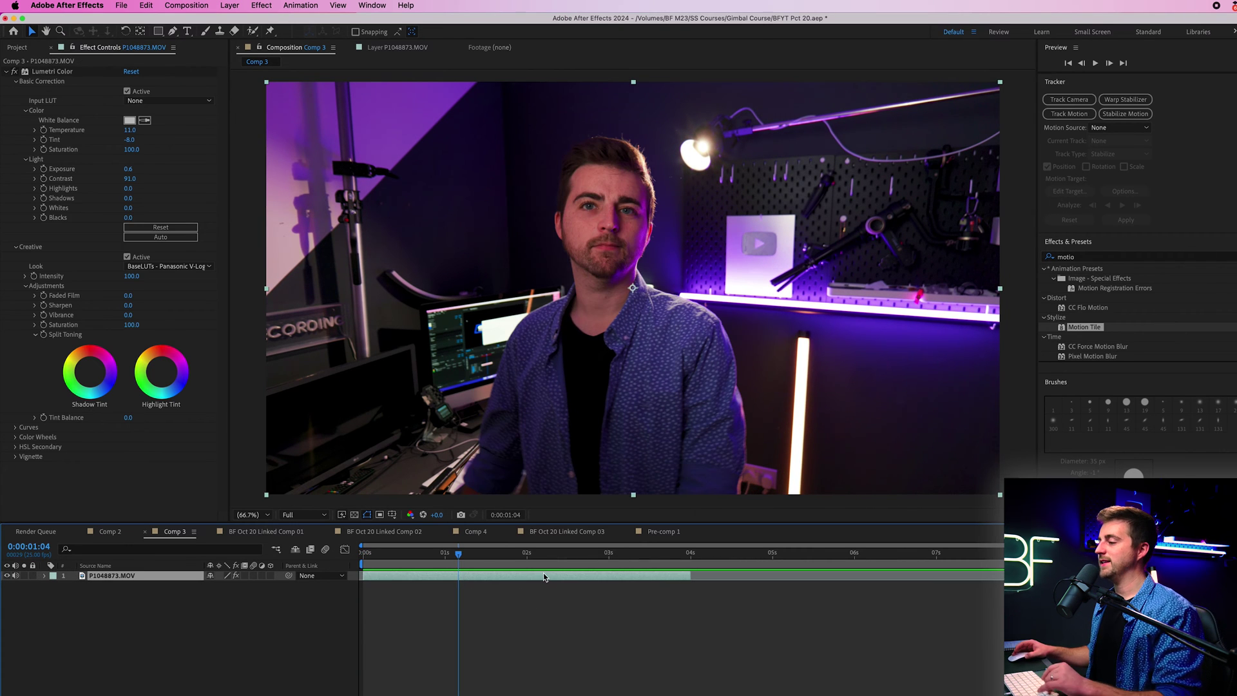
left_click(253, 32)
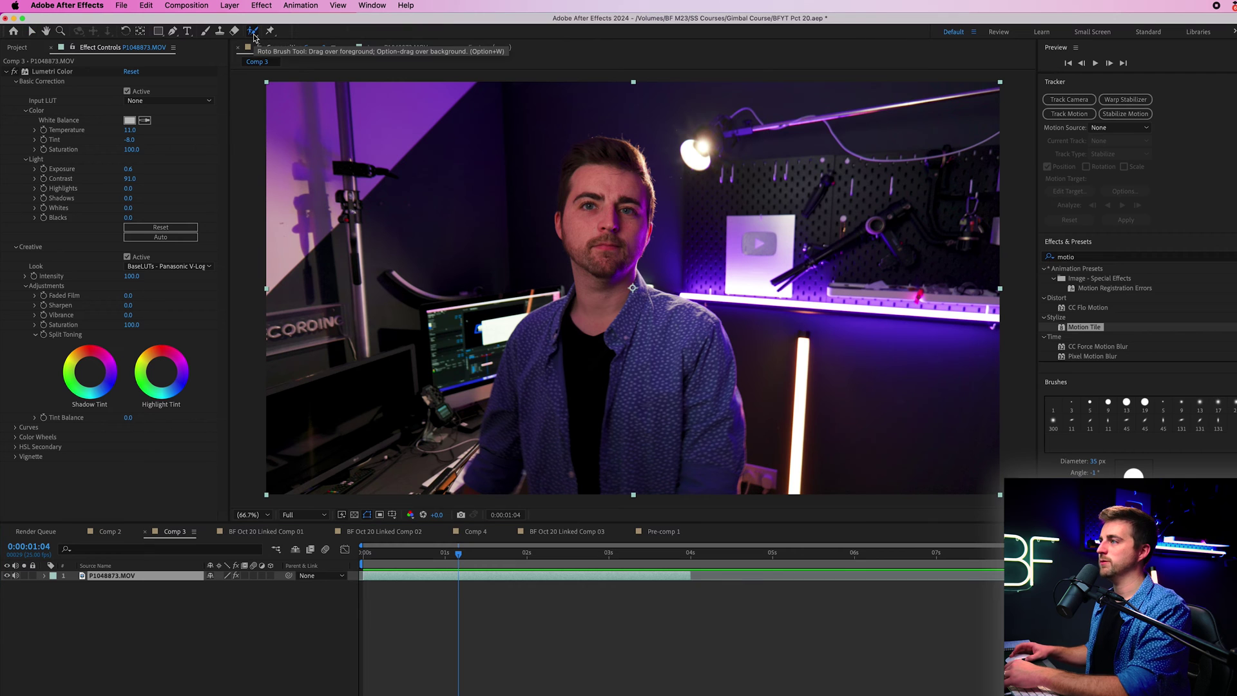
double_click(629, 234)
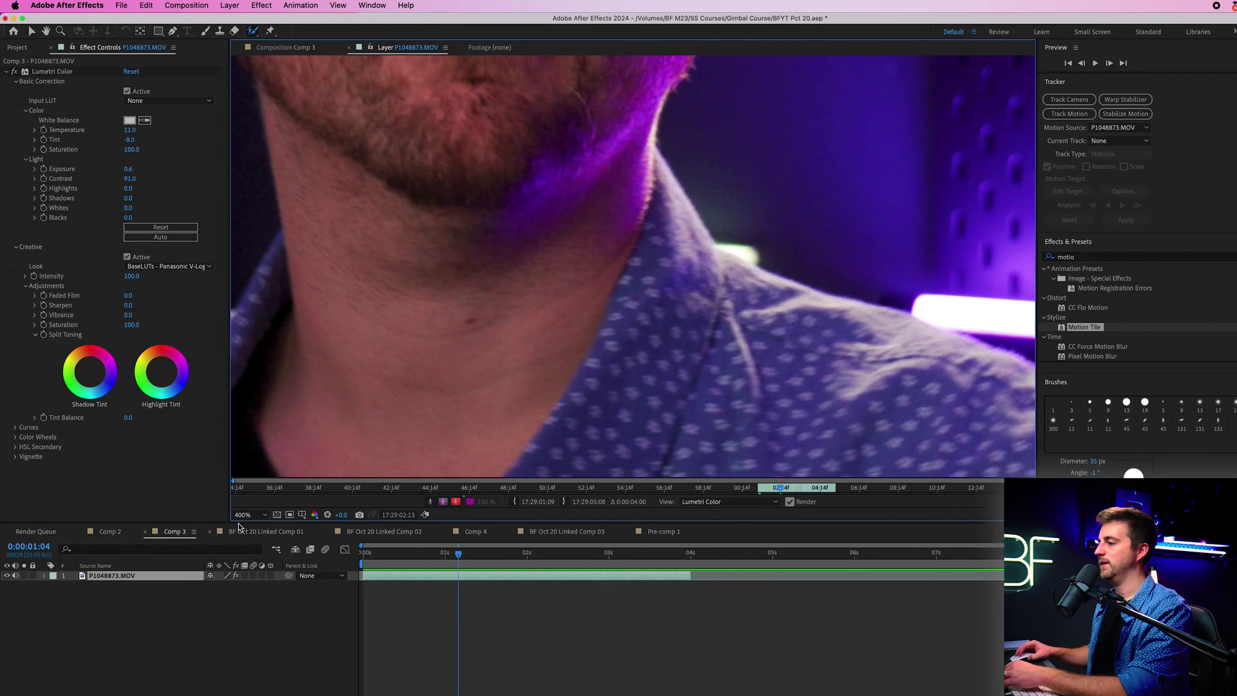
key("alt+slash")
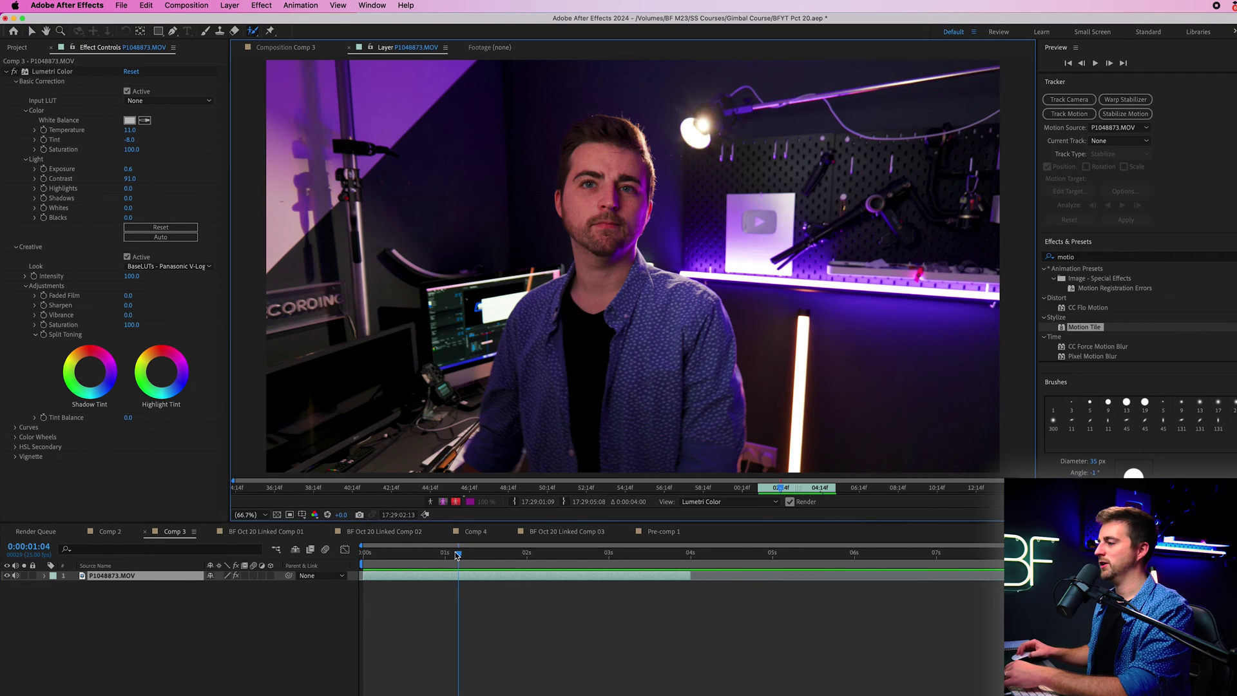
left_click_drag(457, 556, 355, 547)
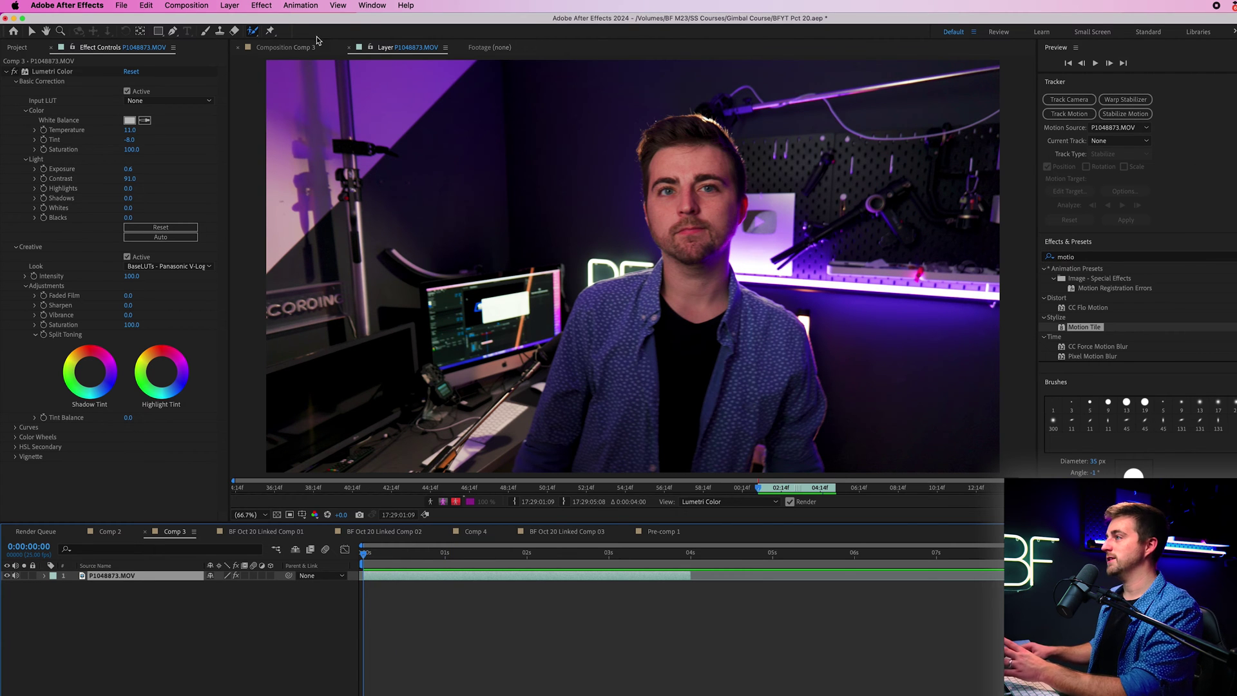
Step: Collapse the Content-Aware Fill panel and bring the Brushes panel fully into view
left_click(372, 5)
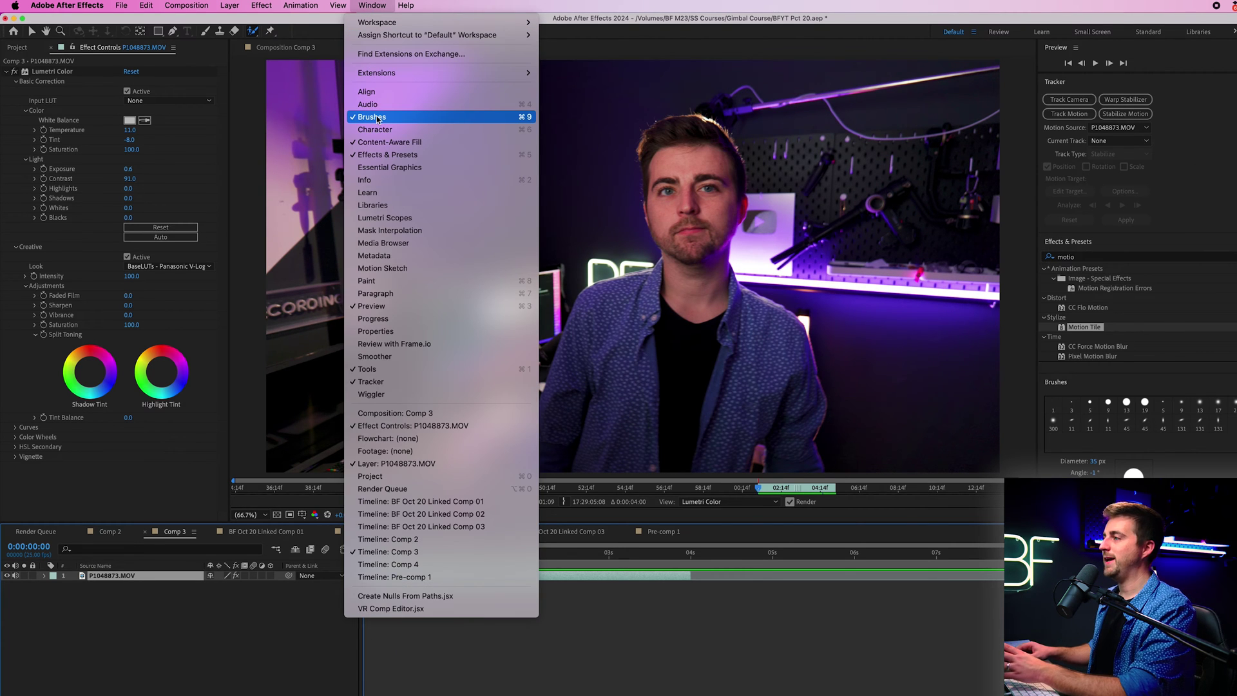
left_click(372, 5)
left_click(1057, 384)
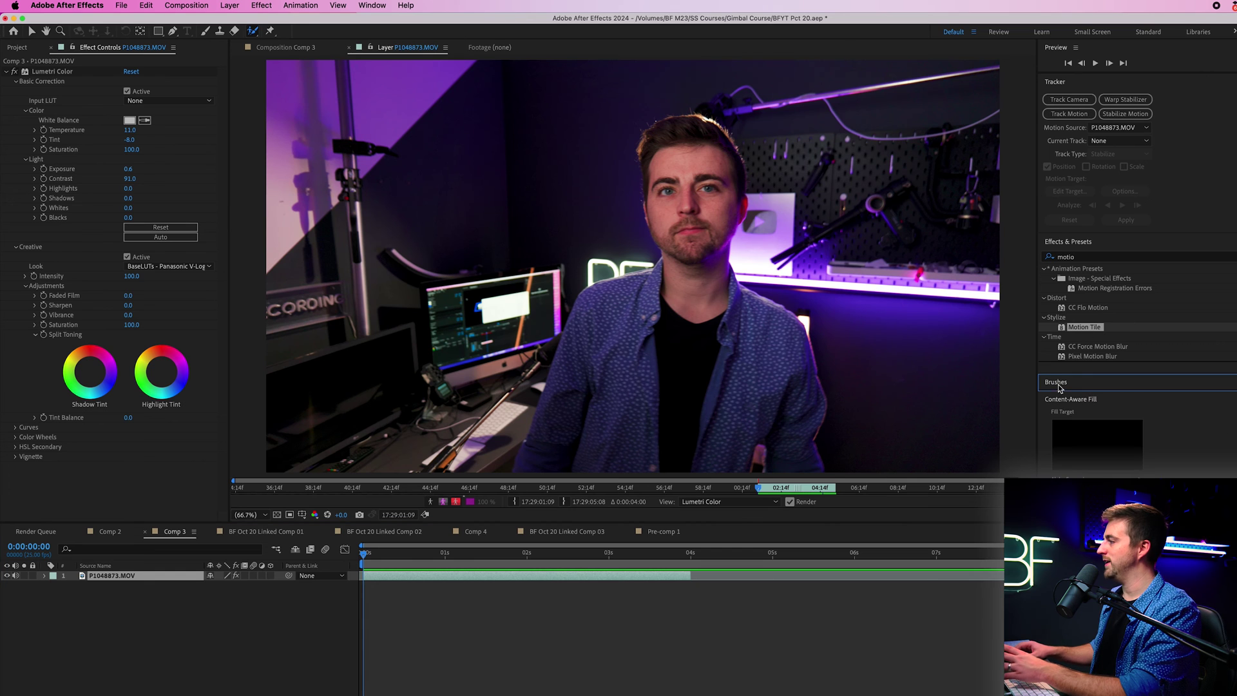
left_click(1074, 400)
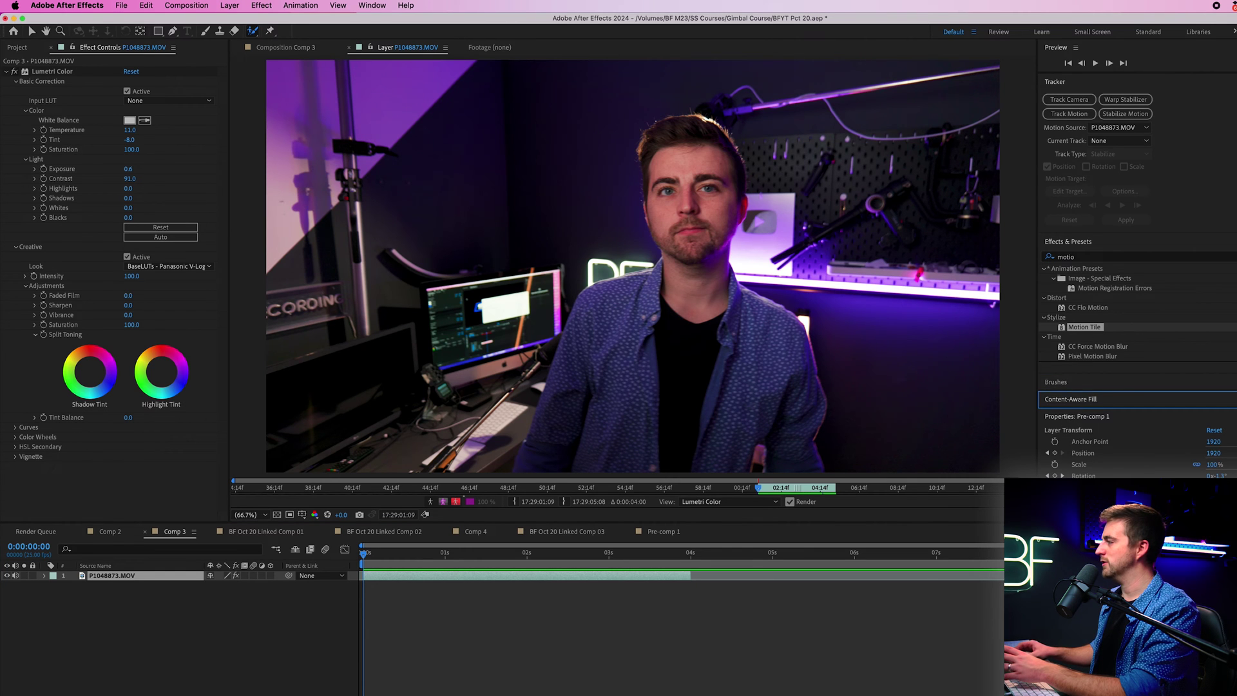
left_click(1069, 86)
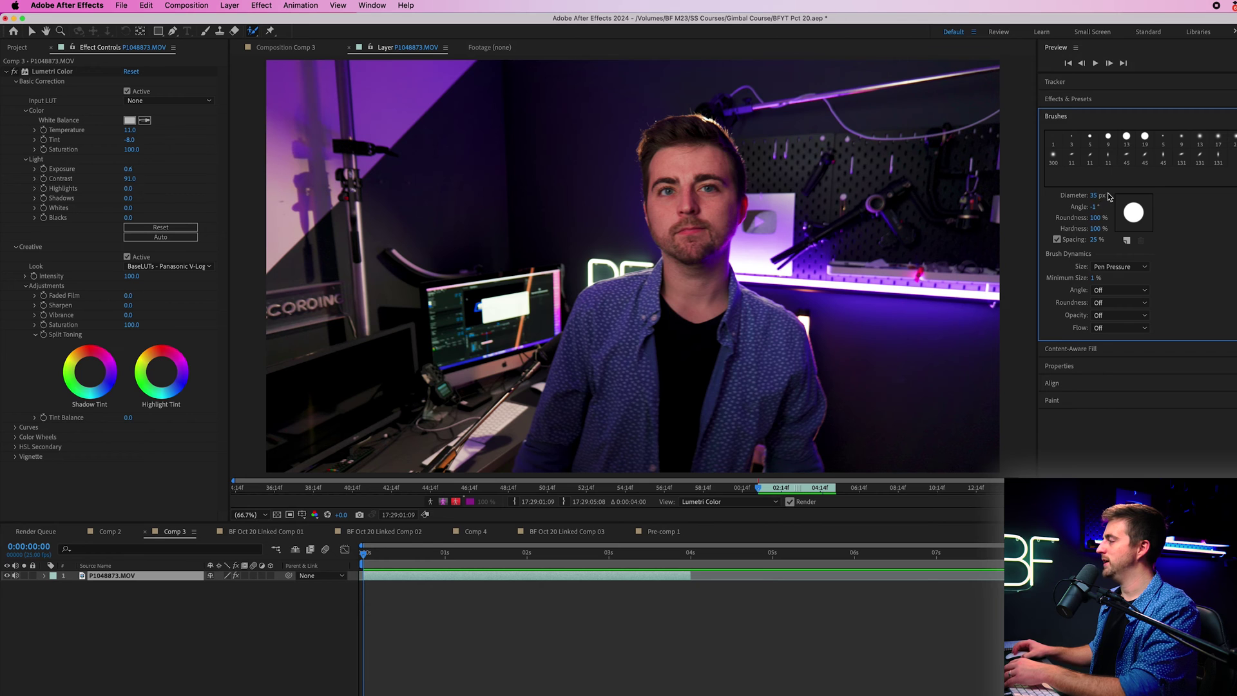
Step: Paint a 60 px Roto Brush stroke over the man, fix the collar edge at 200%, then fit the view
left_click_drag(1108, 198, 1125, 198)
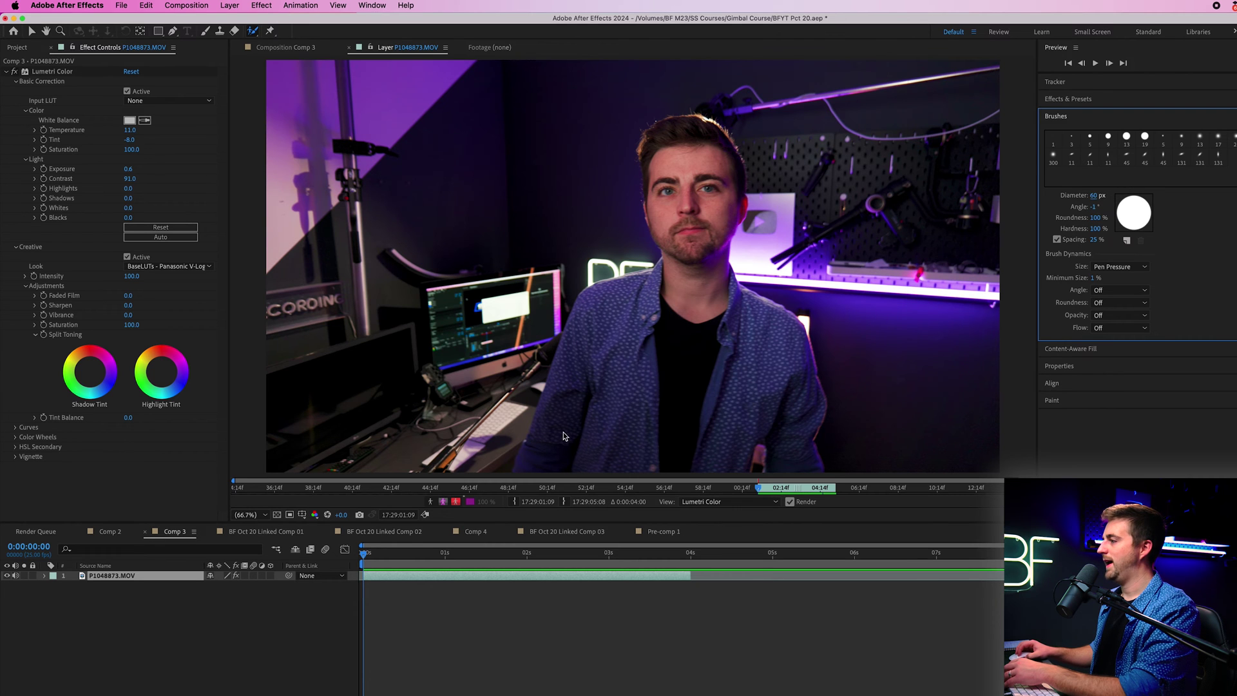
mouse_move(545, 462)
left_mouse_down()
mouse_move(589, 400)
mouse_move(599, 324)
mouse_move(687, 249)
left_mouse_up()
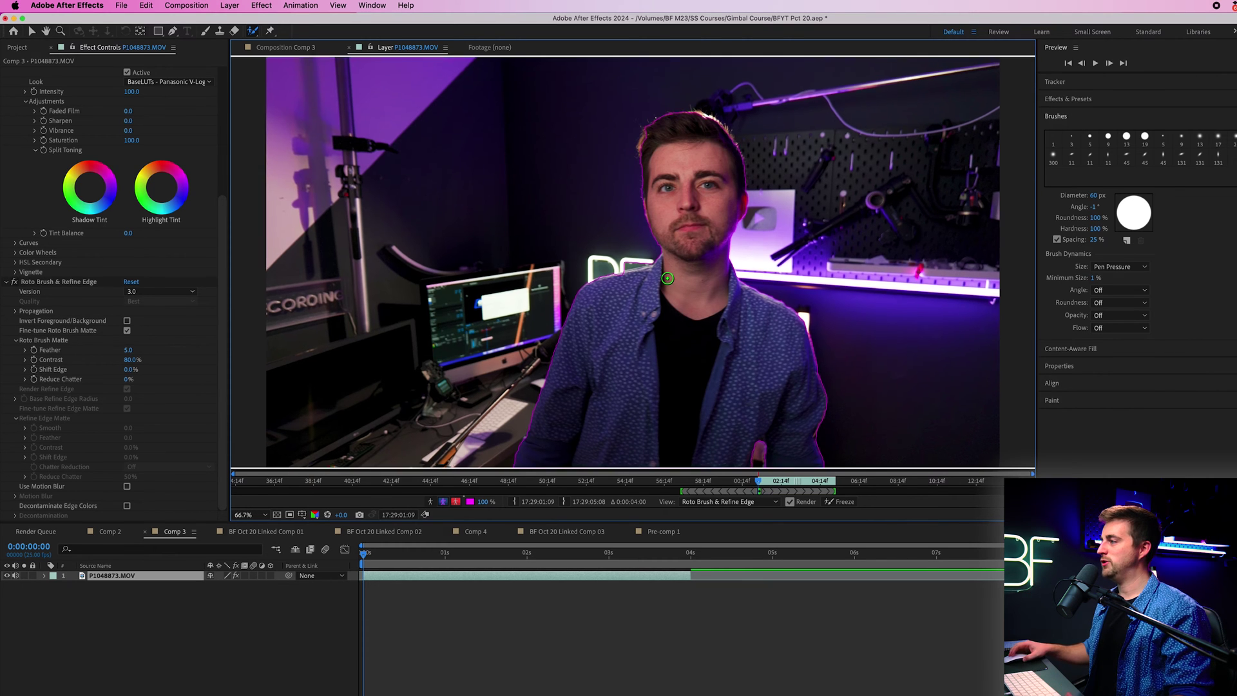
scroll(668, 279, "up", 3)
left_click_drag(611, 217, 493, 243)
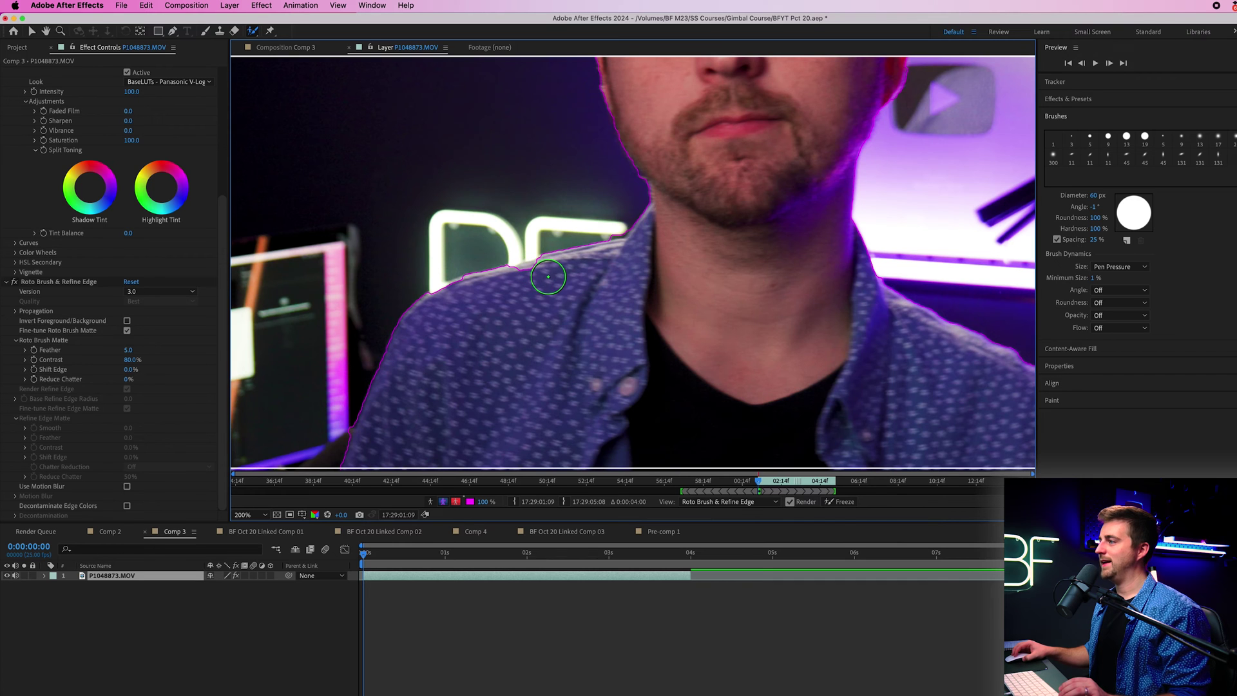
left_click_drag(547, 273, 506, 283)
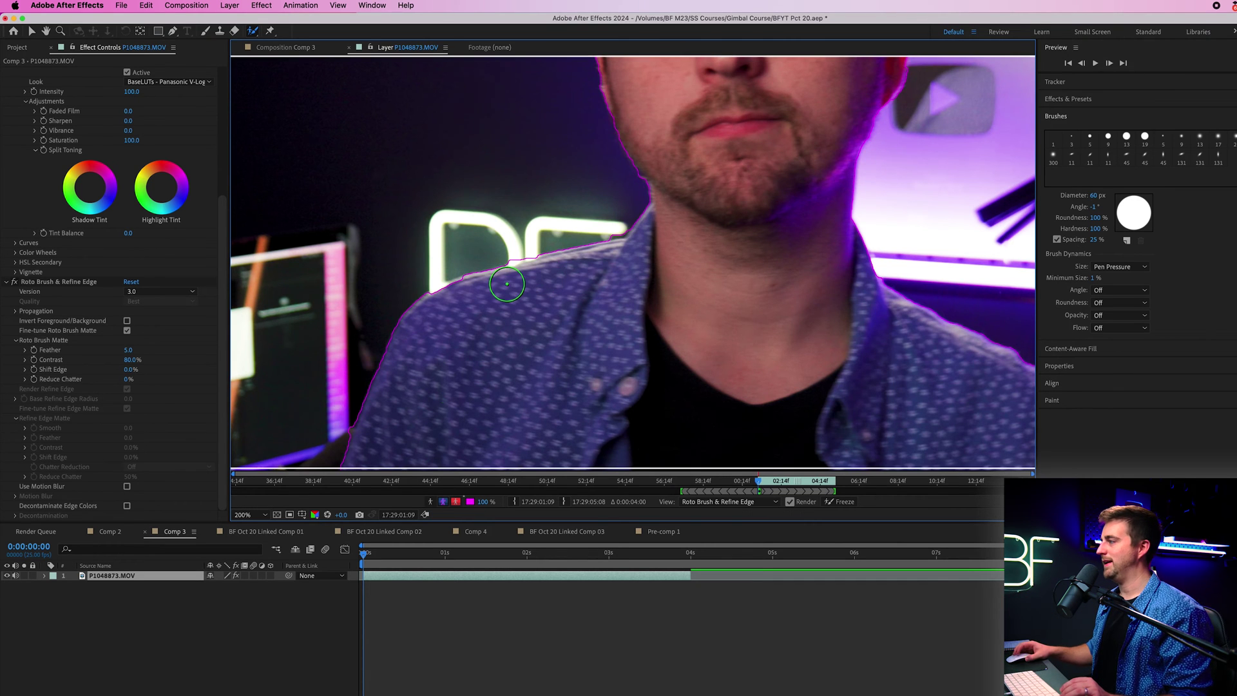
left_click(250, 514)
left_click(255, 558)
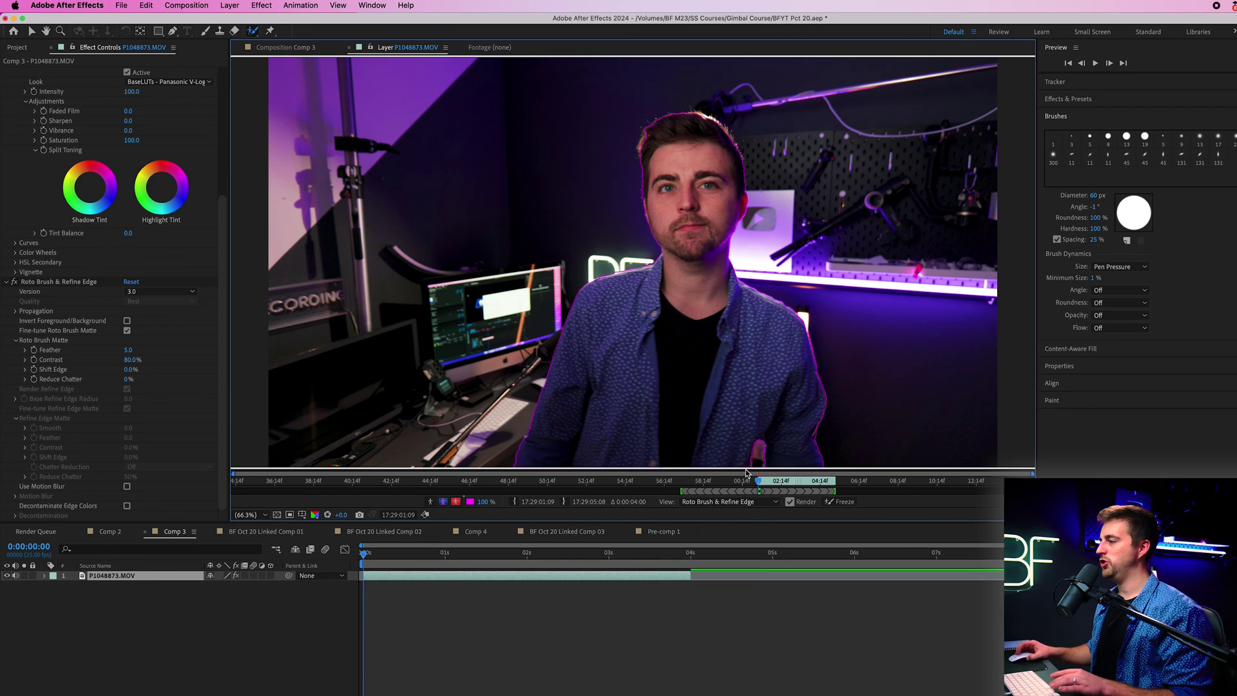
Step: Propagate the Roto Brush matte through the clip and play it back from the start to review
key("space")
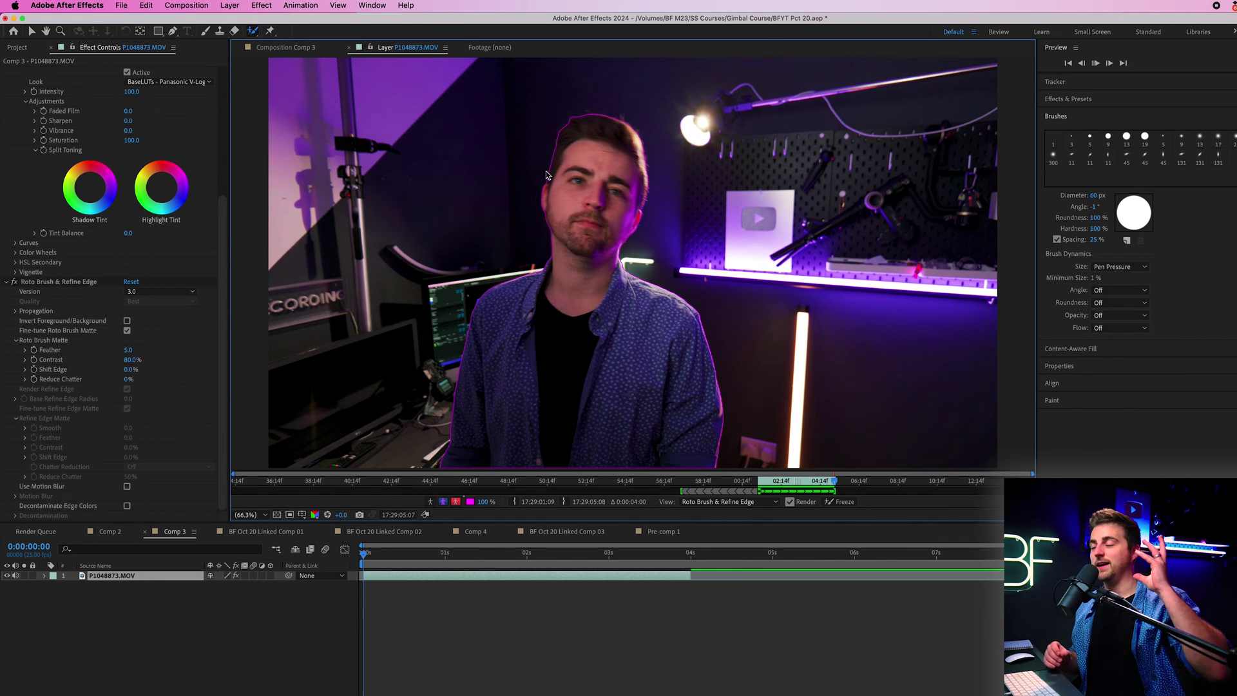
key("space")
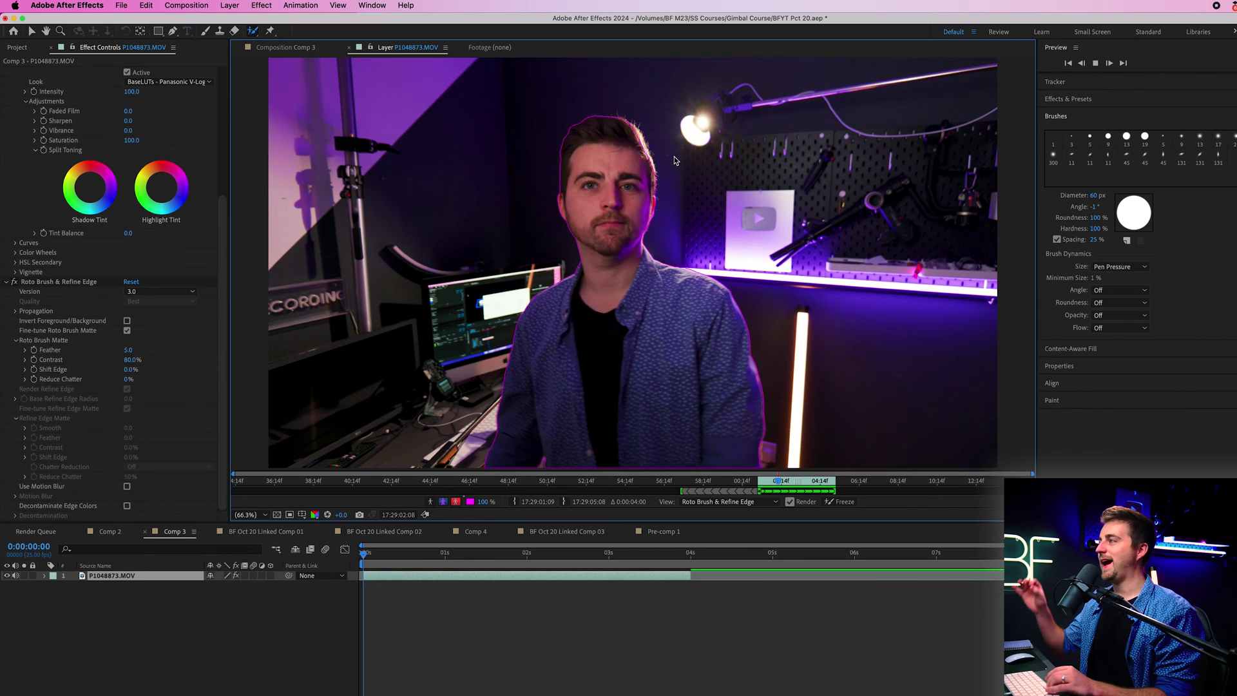
key("space")
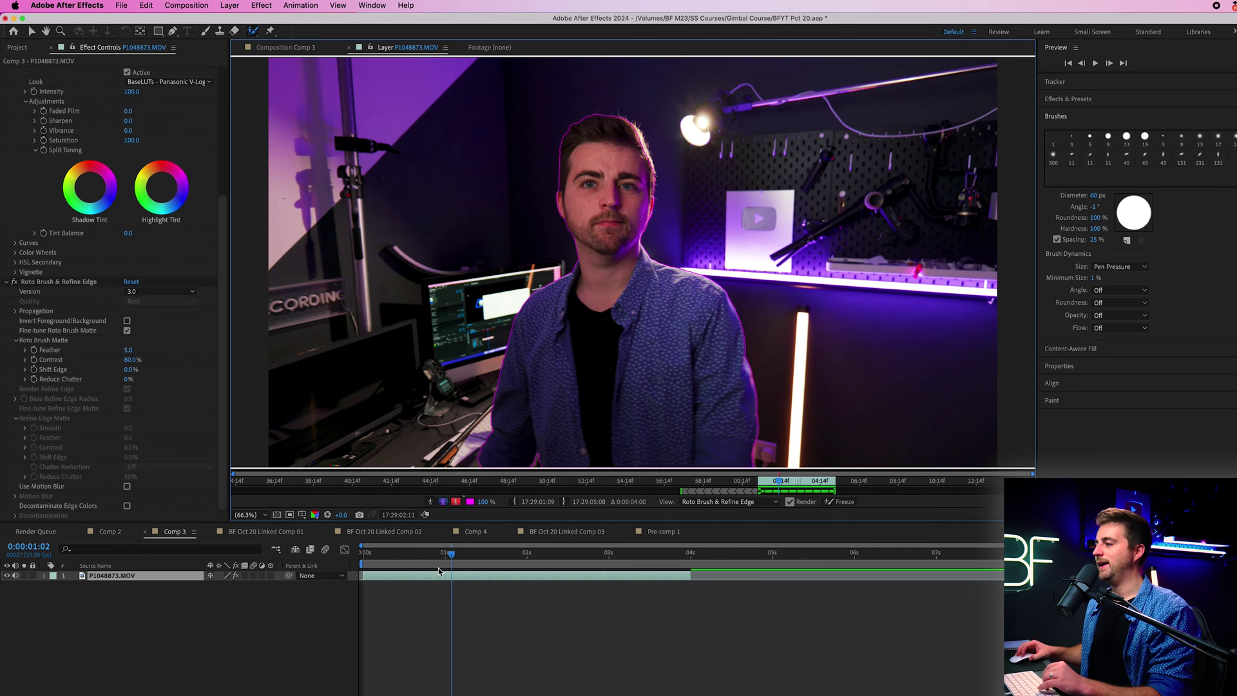
key("Home")
key("space")
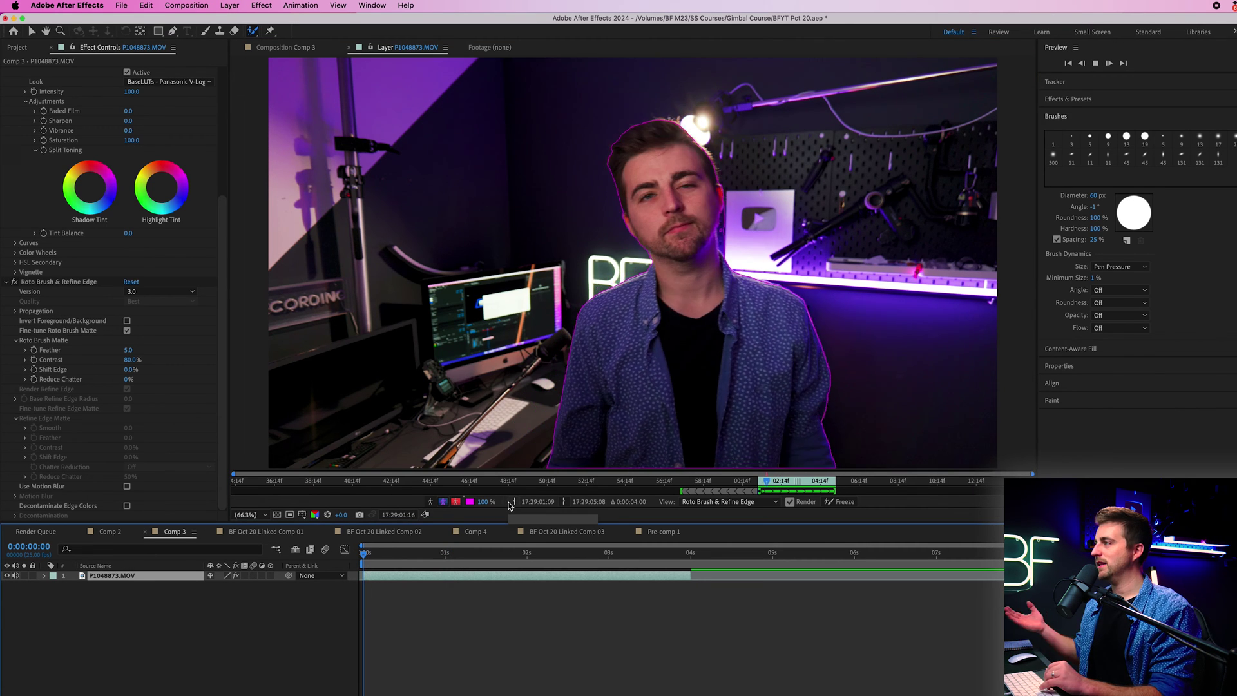
key("space")
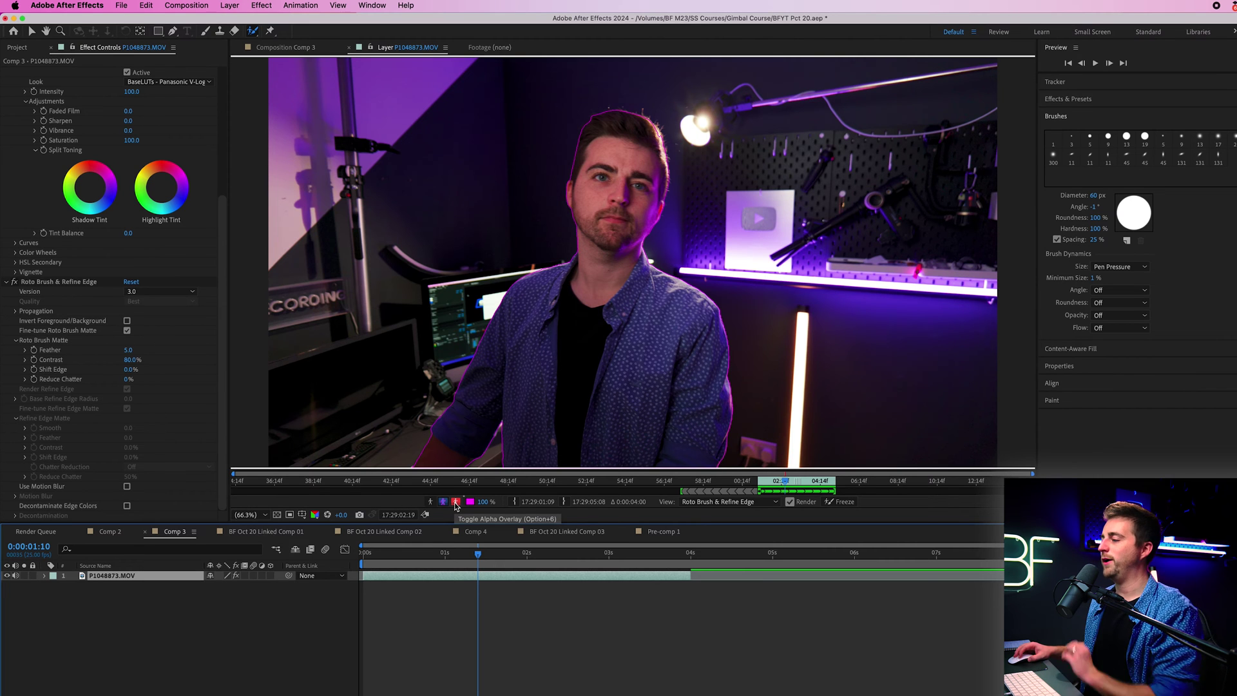
Step: Turn on Toggle Alpha Overlay to tint the background red and play the clip to check the matte
left_click(456, 502)
key("space")
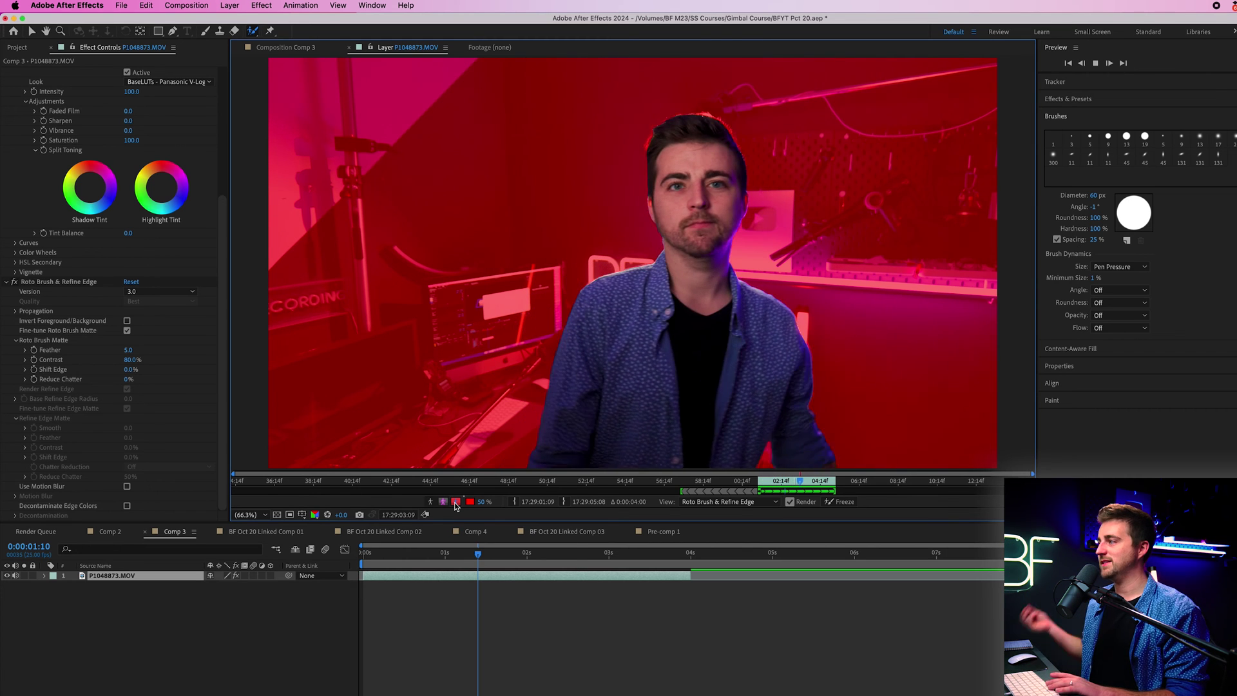
key("space")
Step: Preview the cut-out man on black in Comp 3, then return the playhead to 0:00:00:00
left_click(275, 43)
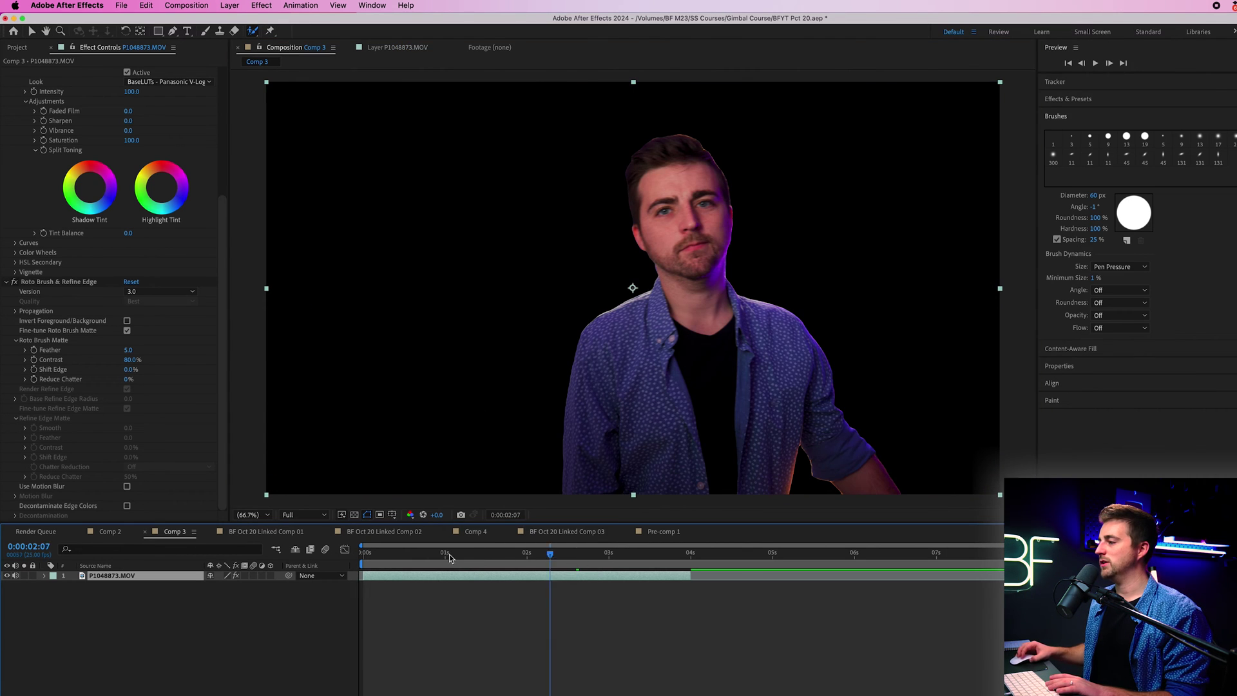
key("Home")
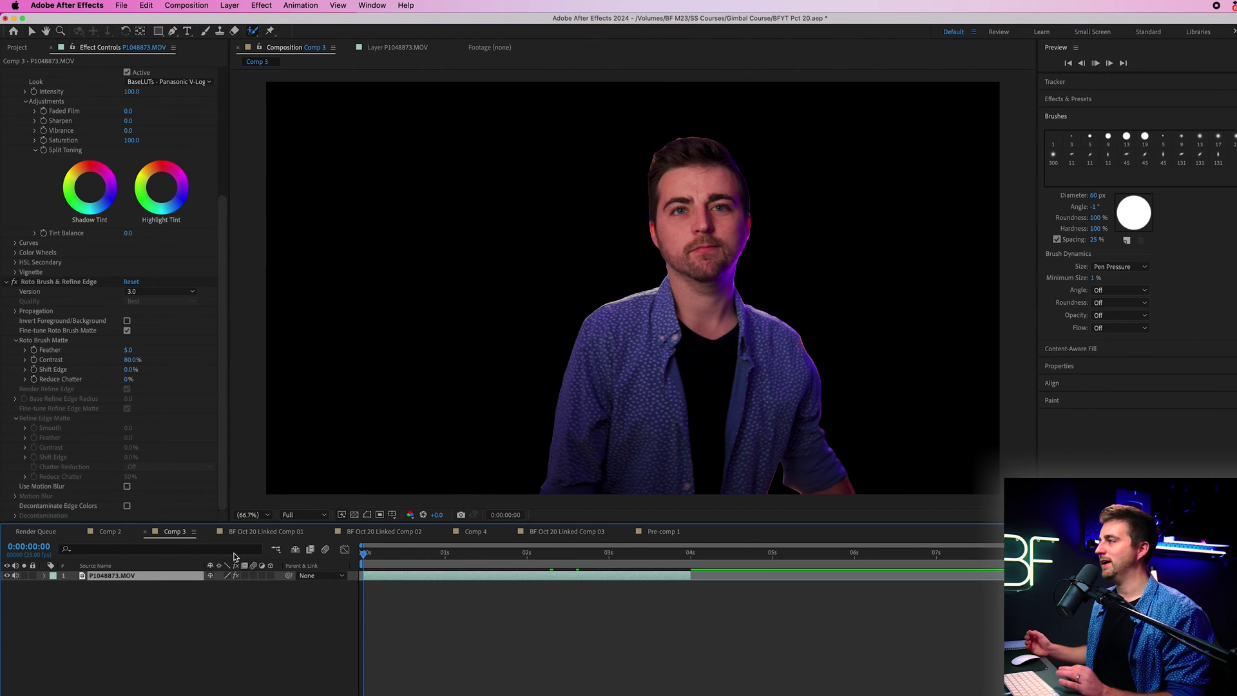
key("space")
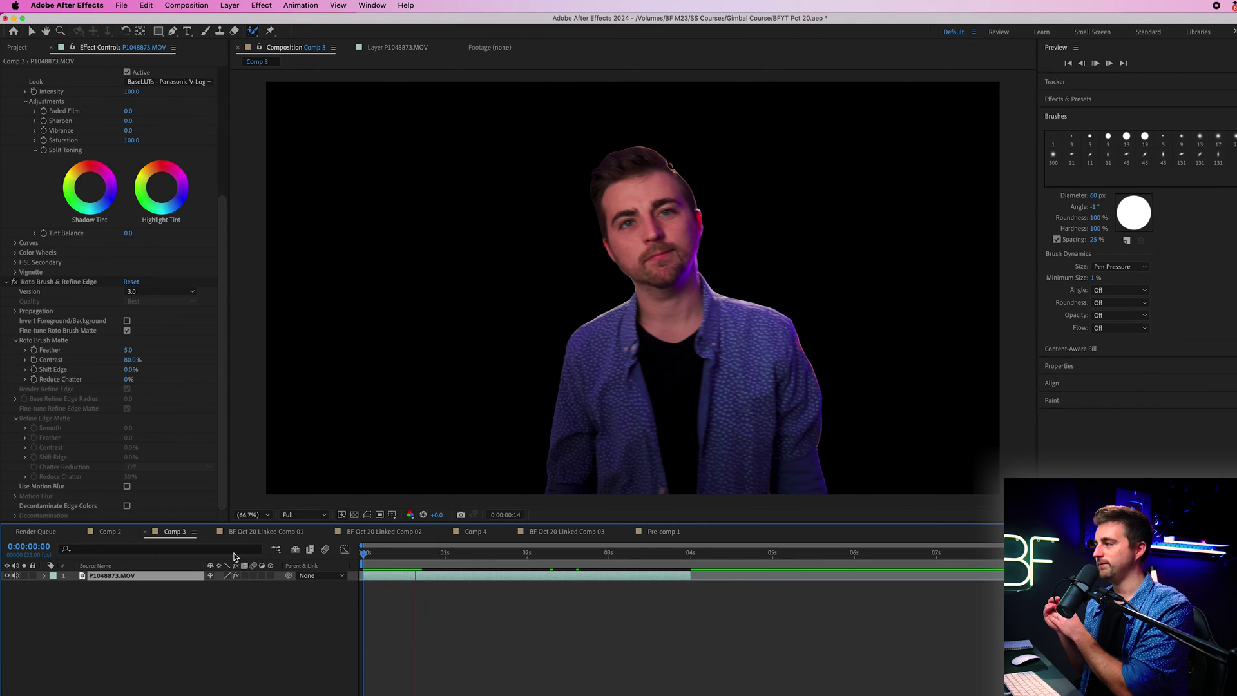
key("space")
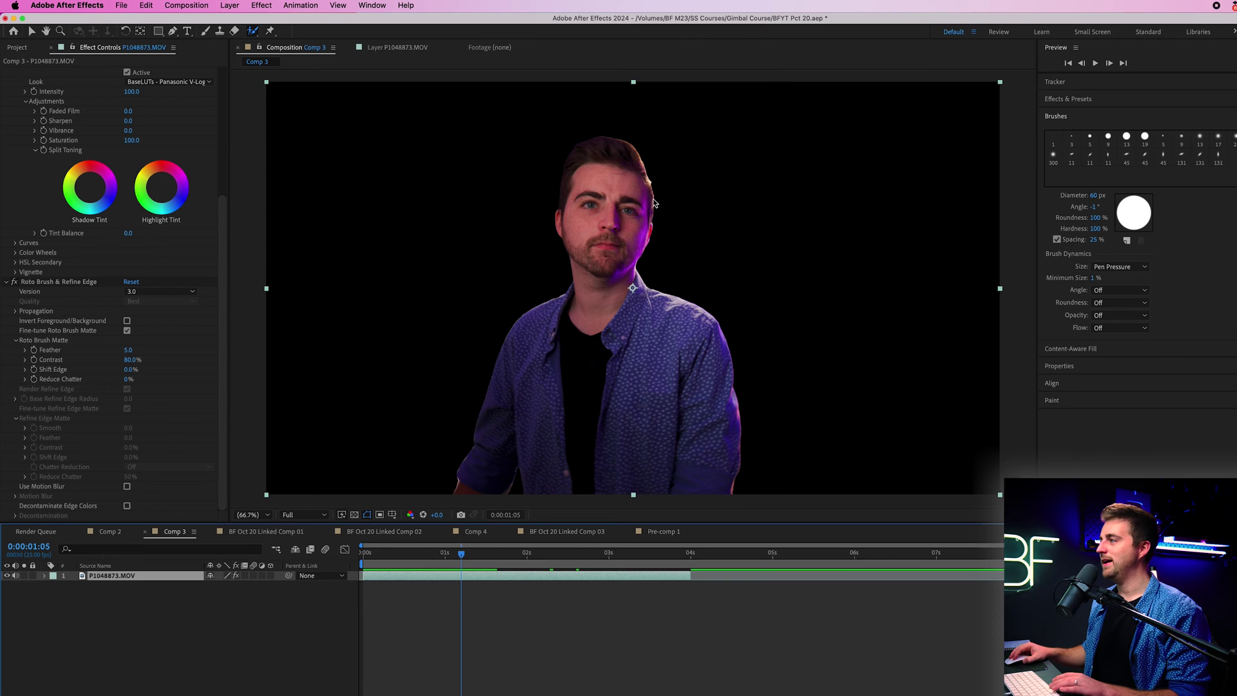
key("space")
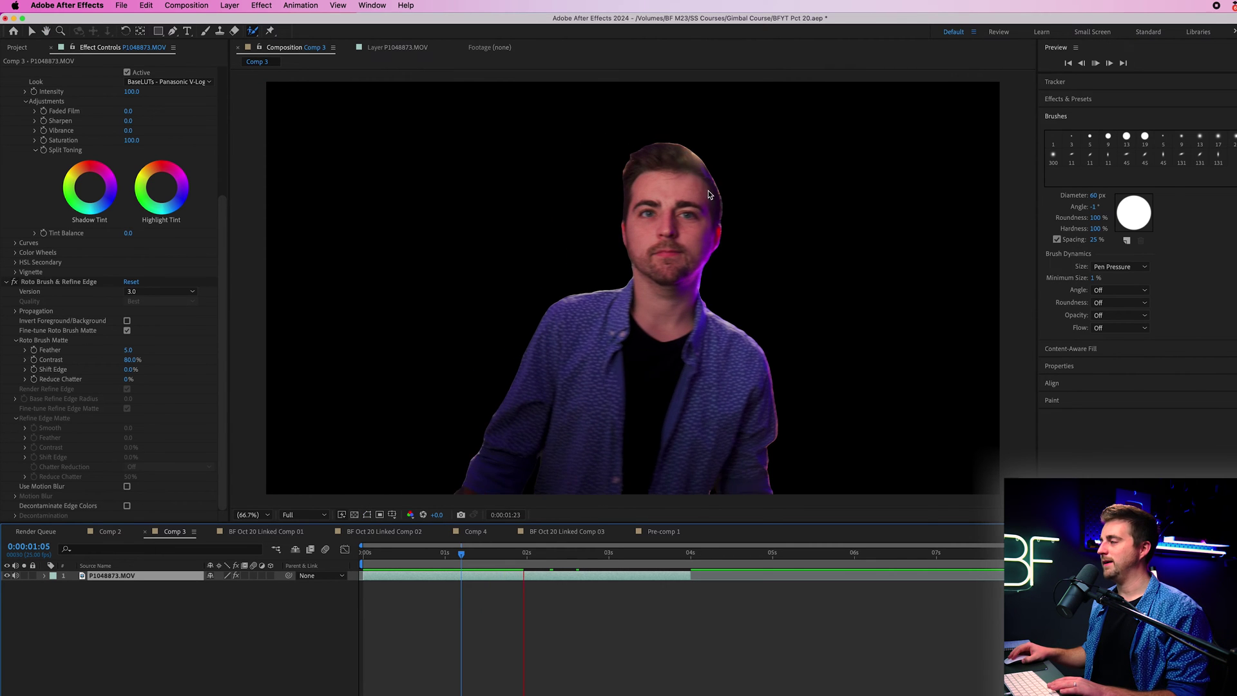
key("space")
left_click_drag(461, 553, 353, 564)
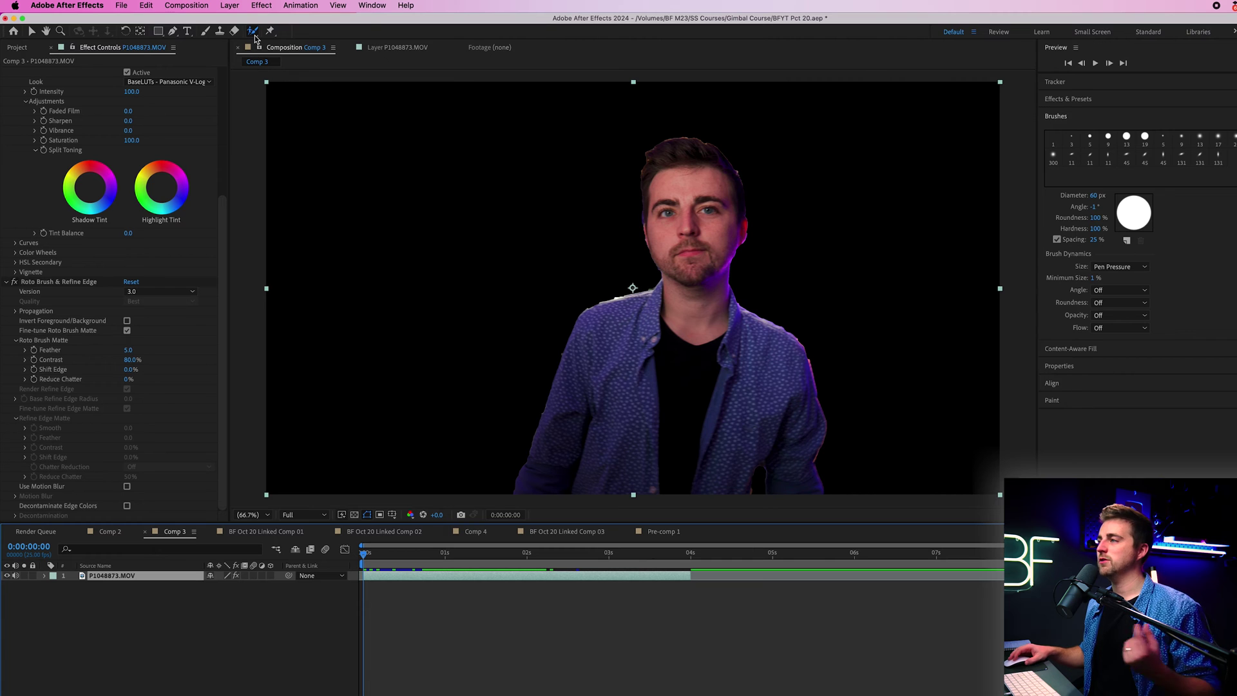
Step: With the Refine Edge Tool, enlarge the brush and paint a band around the man's hair in Layer view
left_click_drag(253, 33, 301, 50)
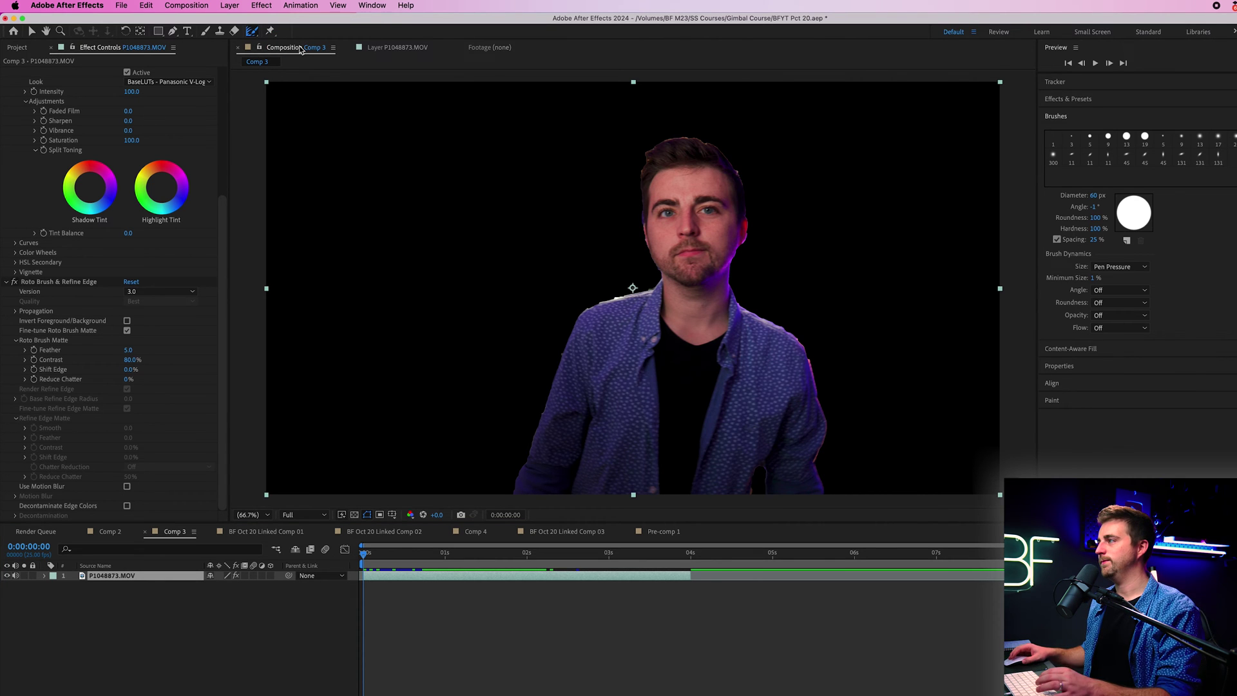
double_click(756, 288)
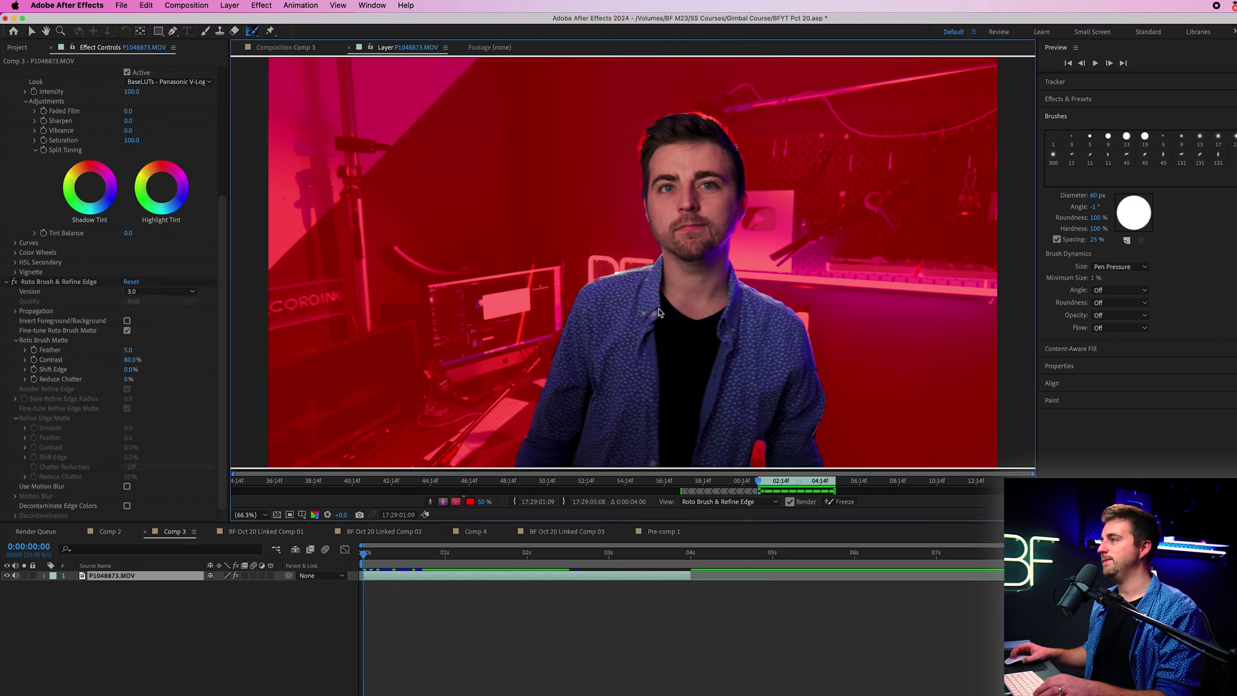
left_click_drag(1096, 195, 1129, 199)
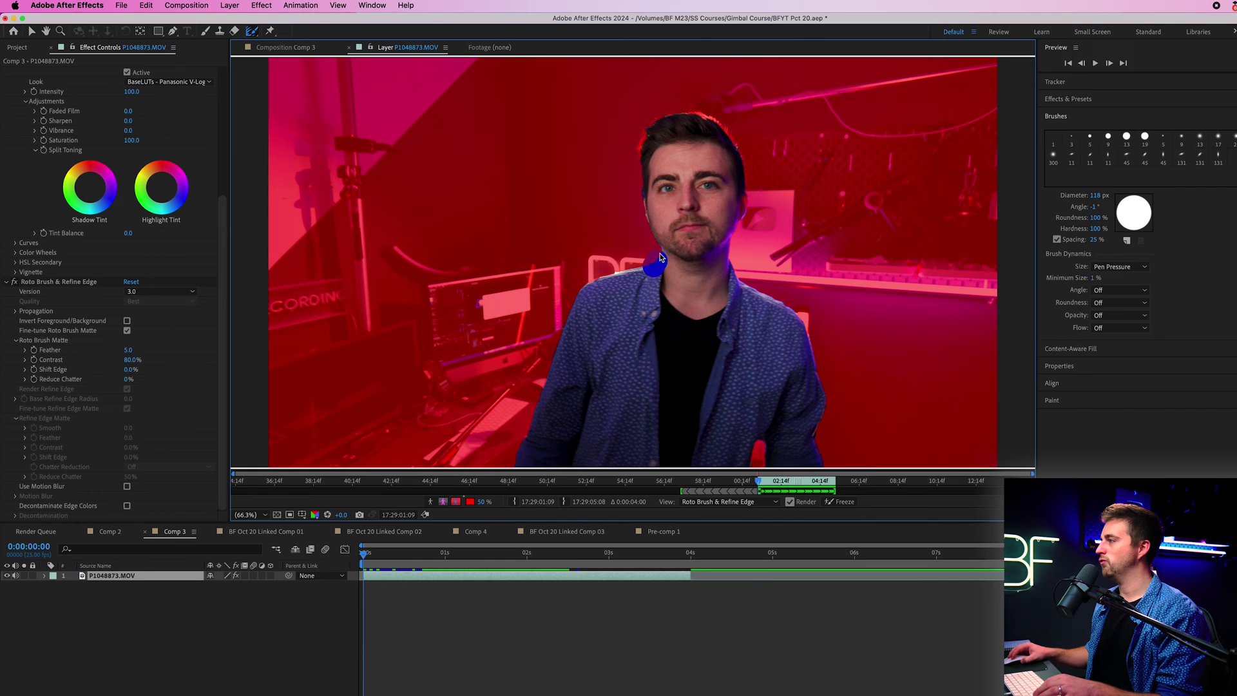
mouse_move(657, 270)
left_mouse_down()
mouse_move(640, 143)
mouse_move(655, 122)
mouse_move(688, 114)
mouse_move(741, 144)
mouse_move(749, 187)
mouse_move(735, 279)
left_mouse_up()
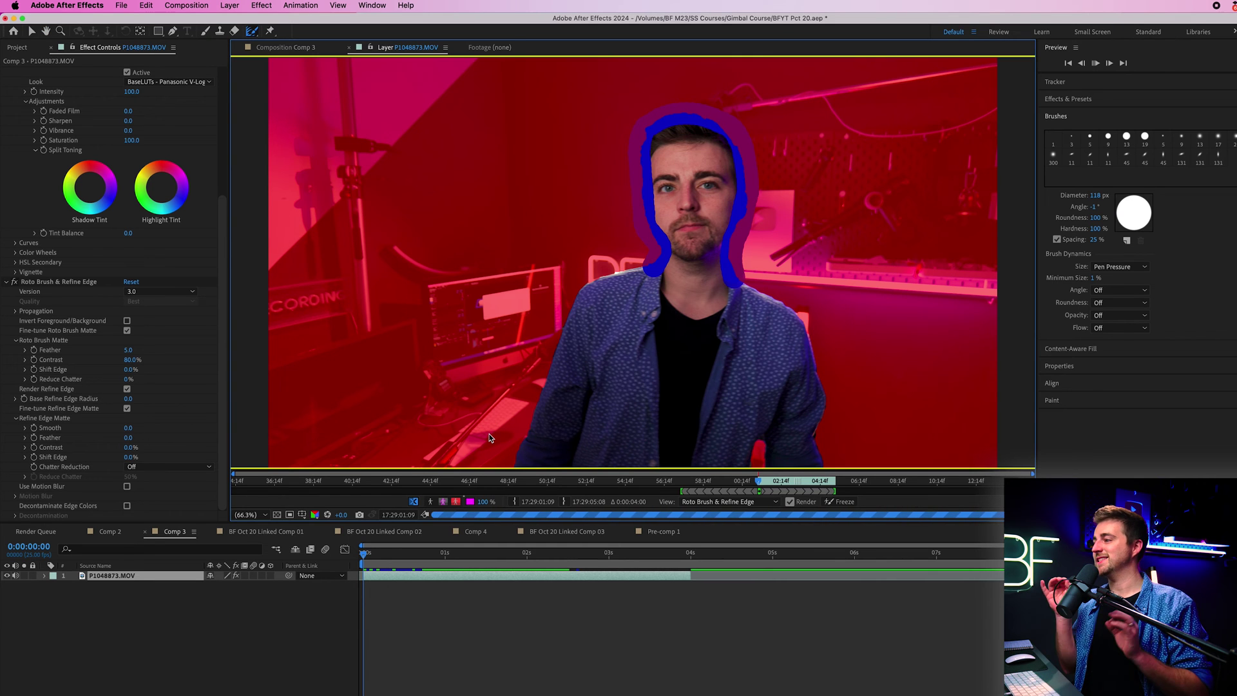
Step: Step forward eleven frames to propagate the refine-edge band, then back one frame
key("Page_Down")
key("Page_Down")
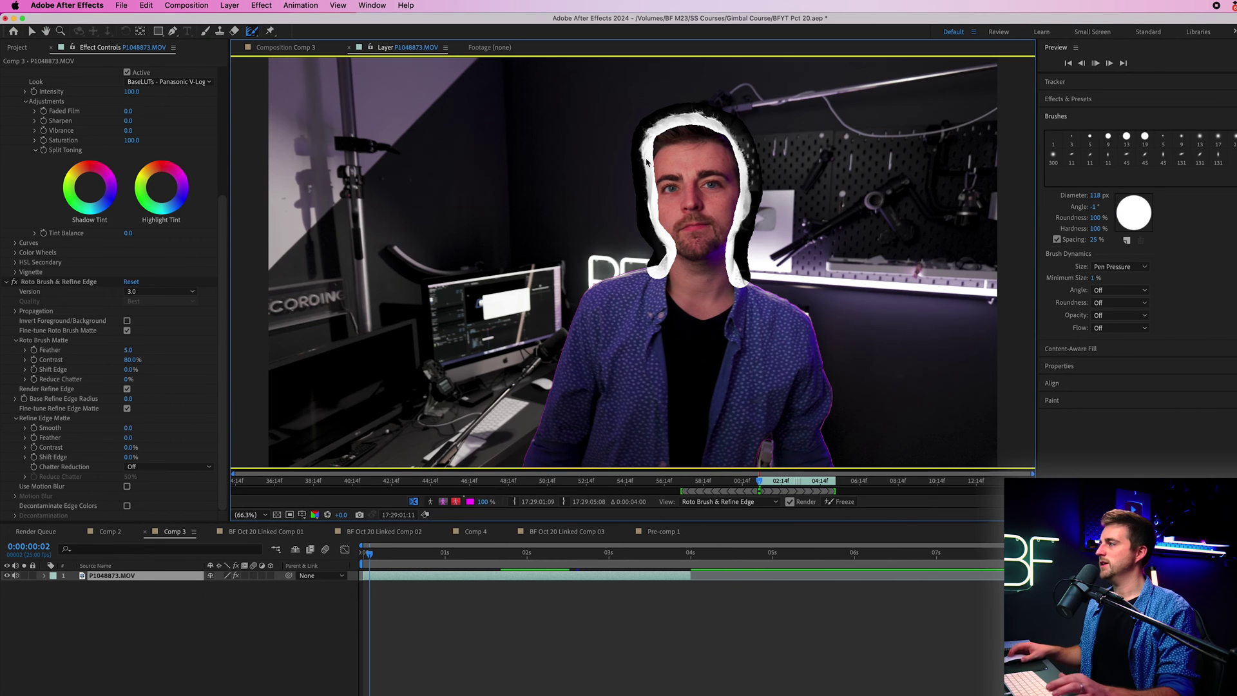
key("Page_Down")
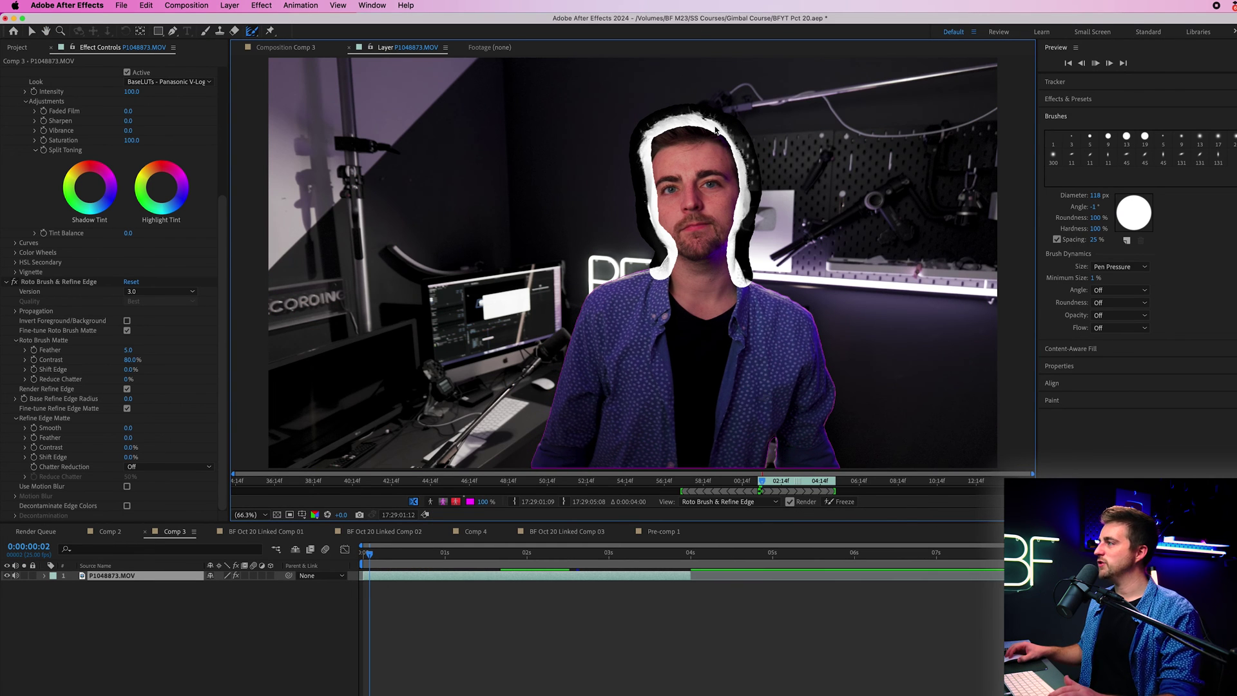
key("Page_Down")
key("Page_Down")
key("Page_Down")
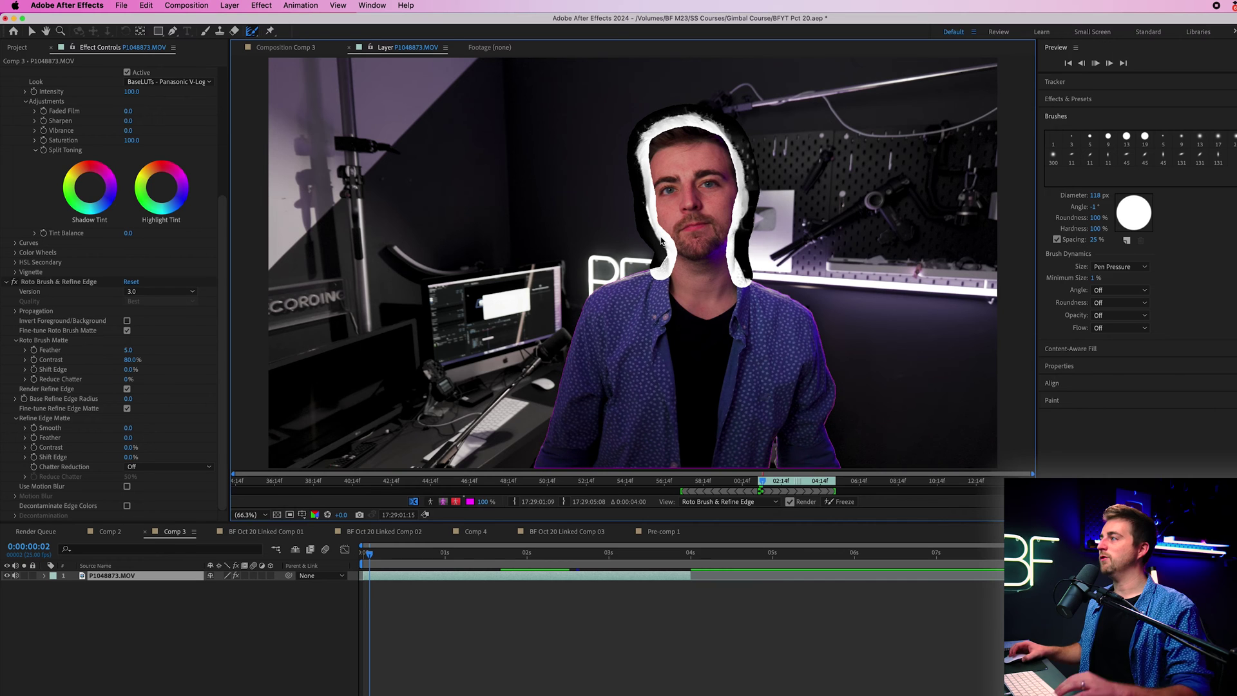
key("Page_Down")
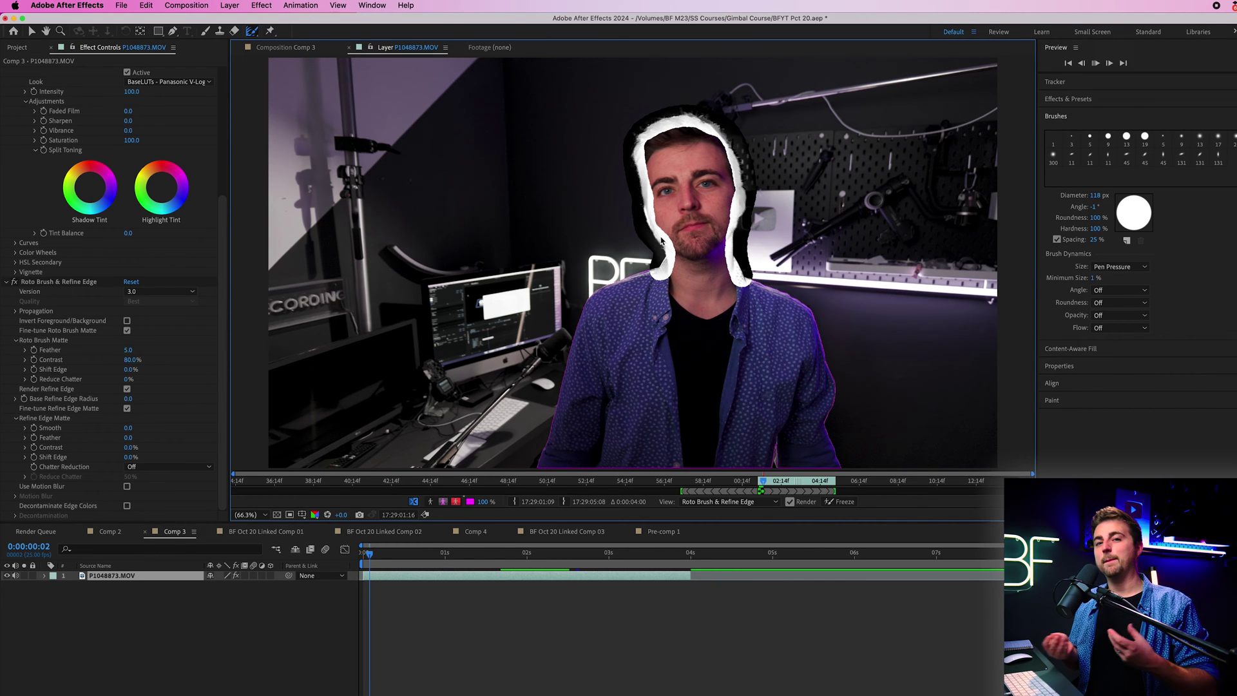
key("Page_Down")
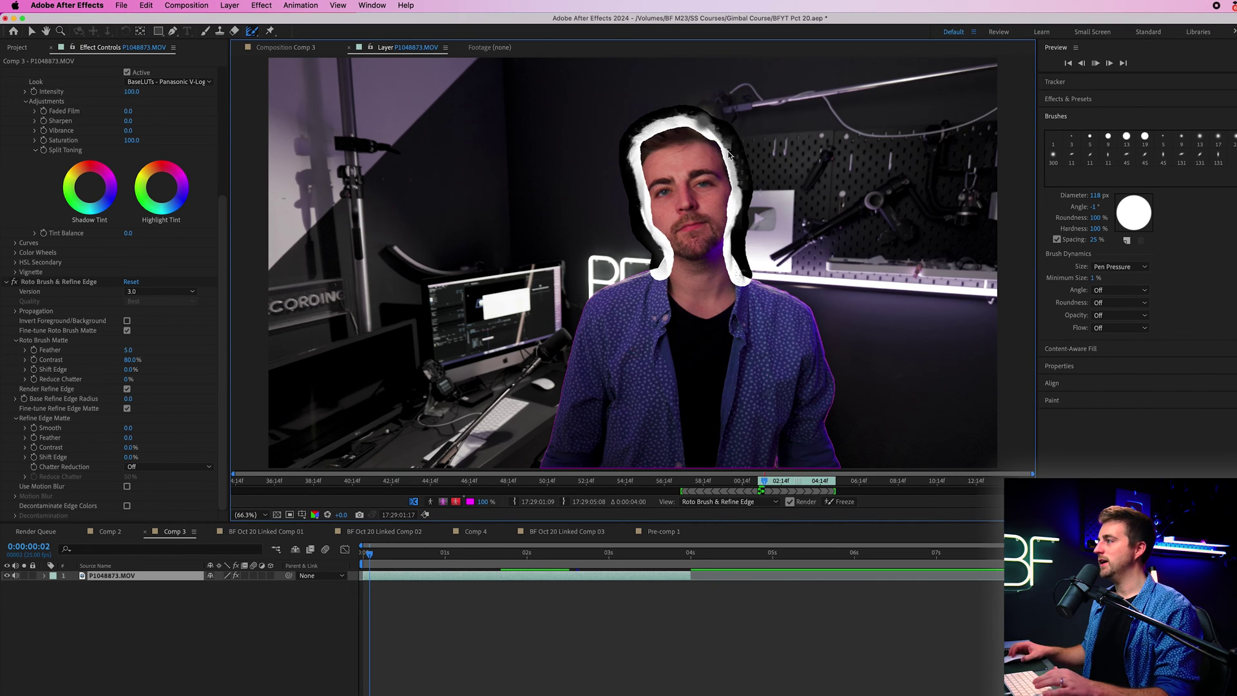
key("Page_Down")
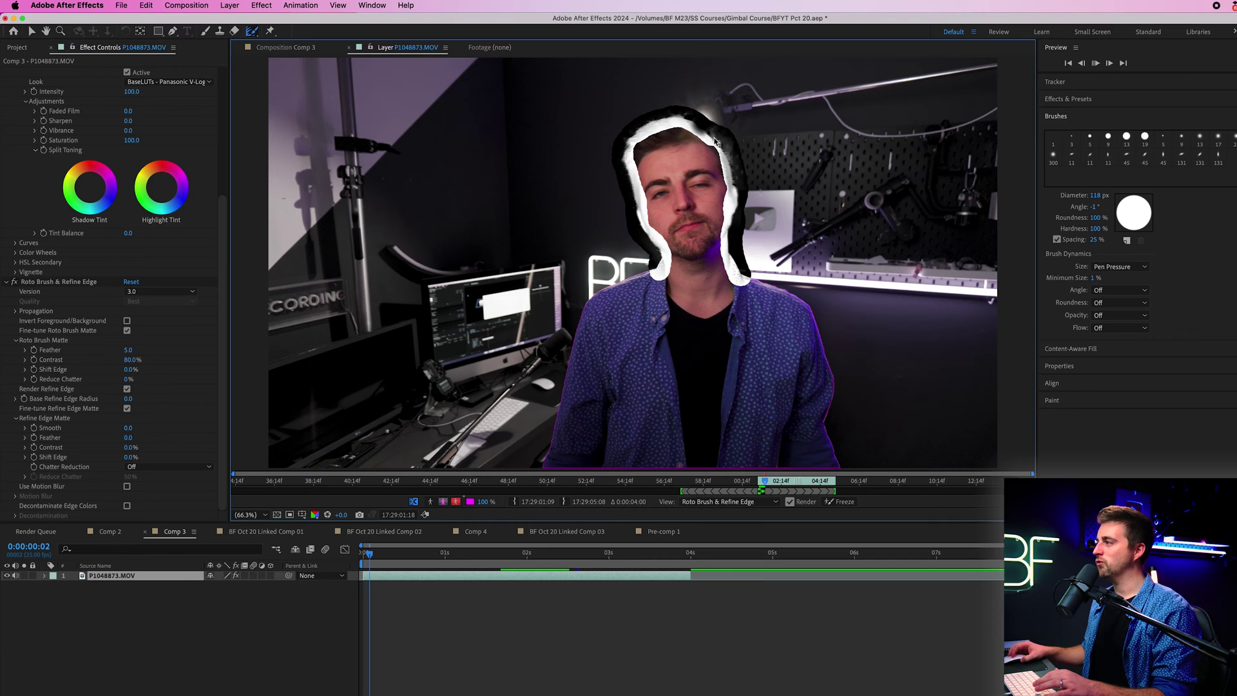
key("Page_Down")
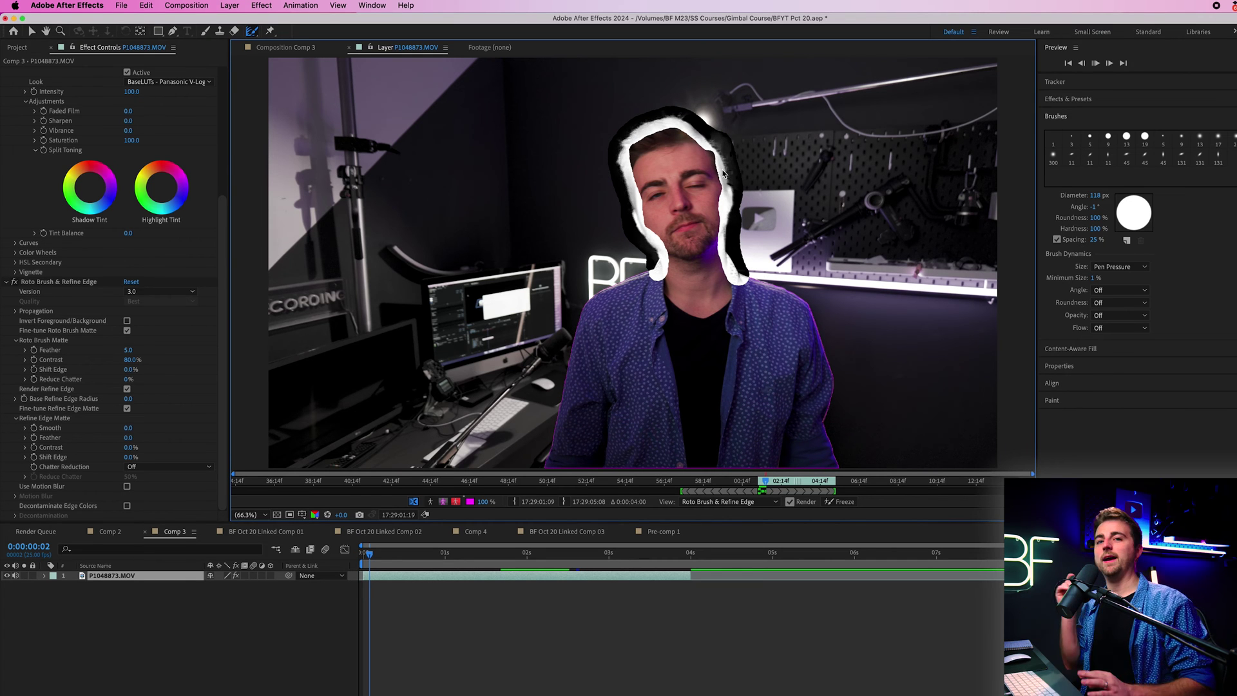
key("Page_Down")
key("Page_Down")
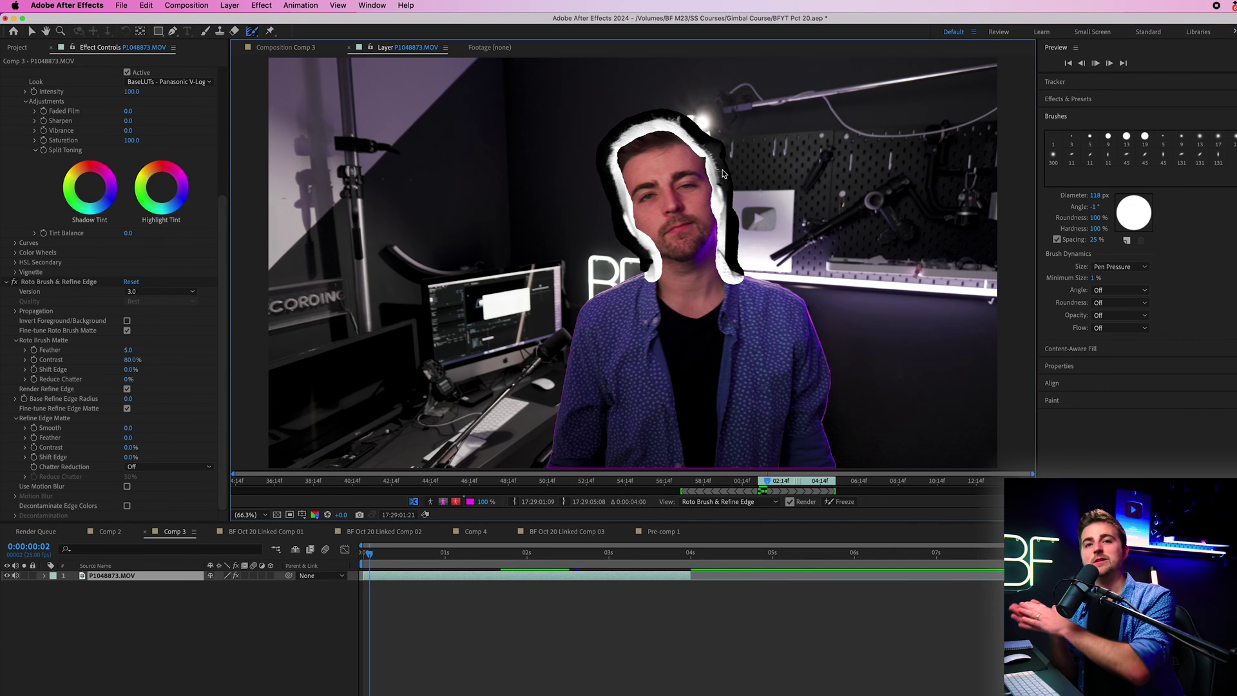
key("Page_Down")
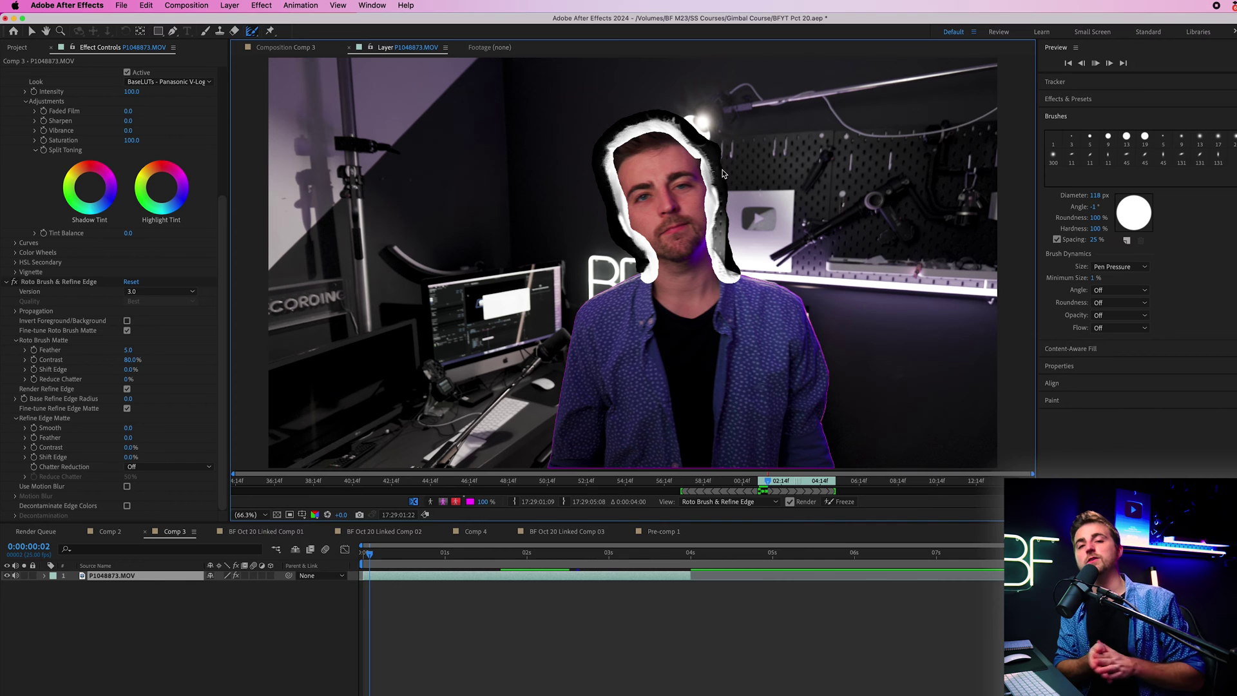
key("Page_Down")
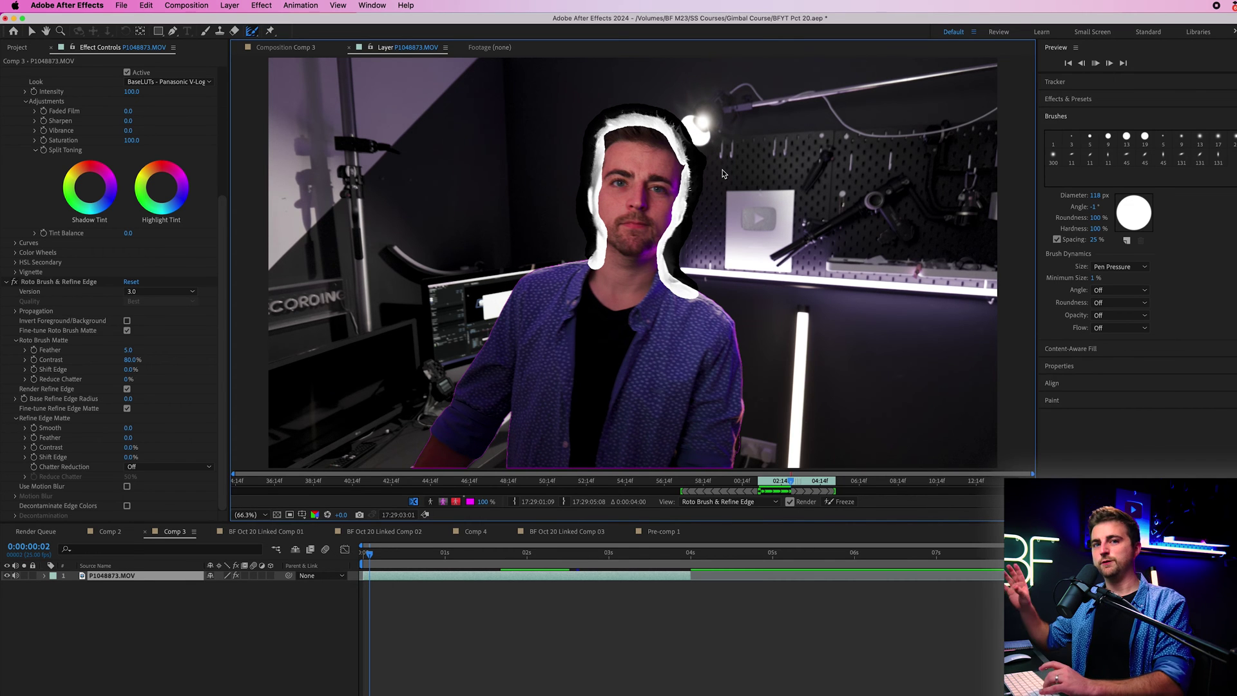
key("Page_Down")
key("Page_Up")
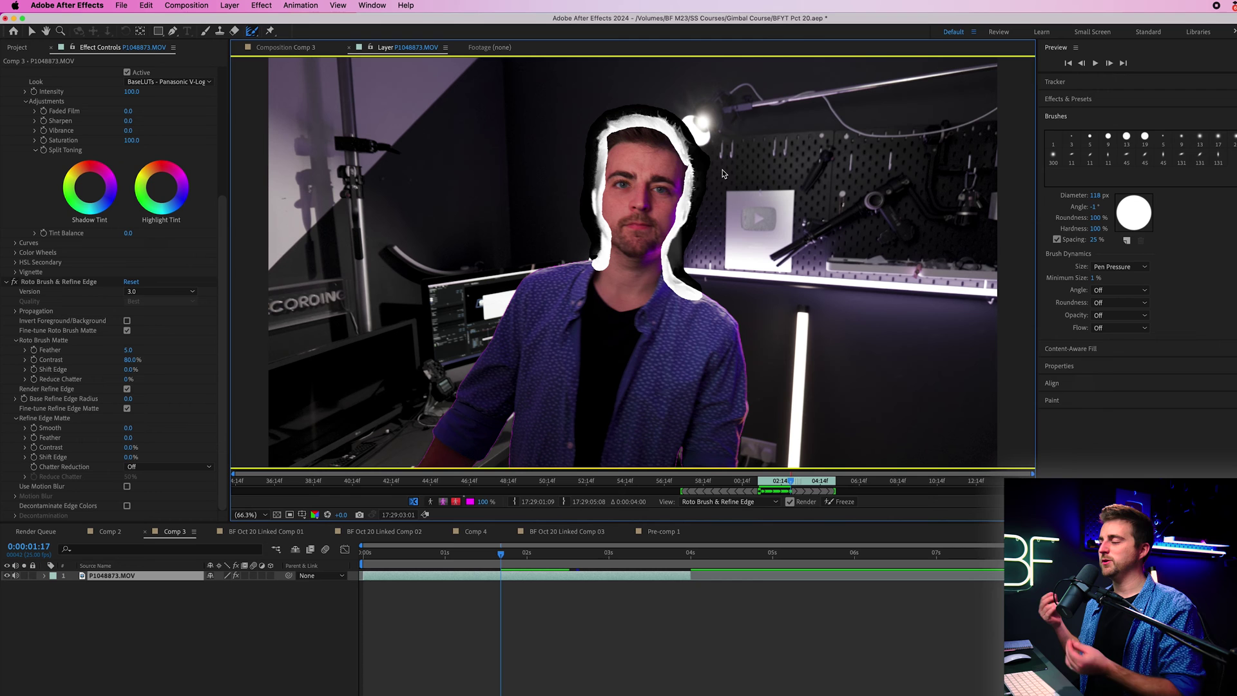
Step: In Comp 3, zoom in on the hair and face at frame 0 and play back to check the edges
left_click(293, 49)
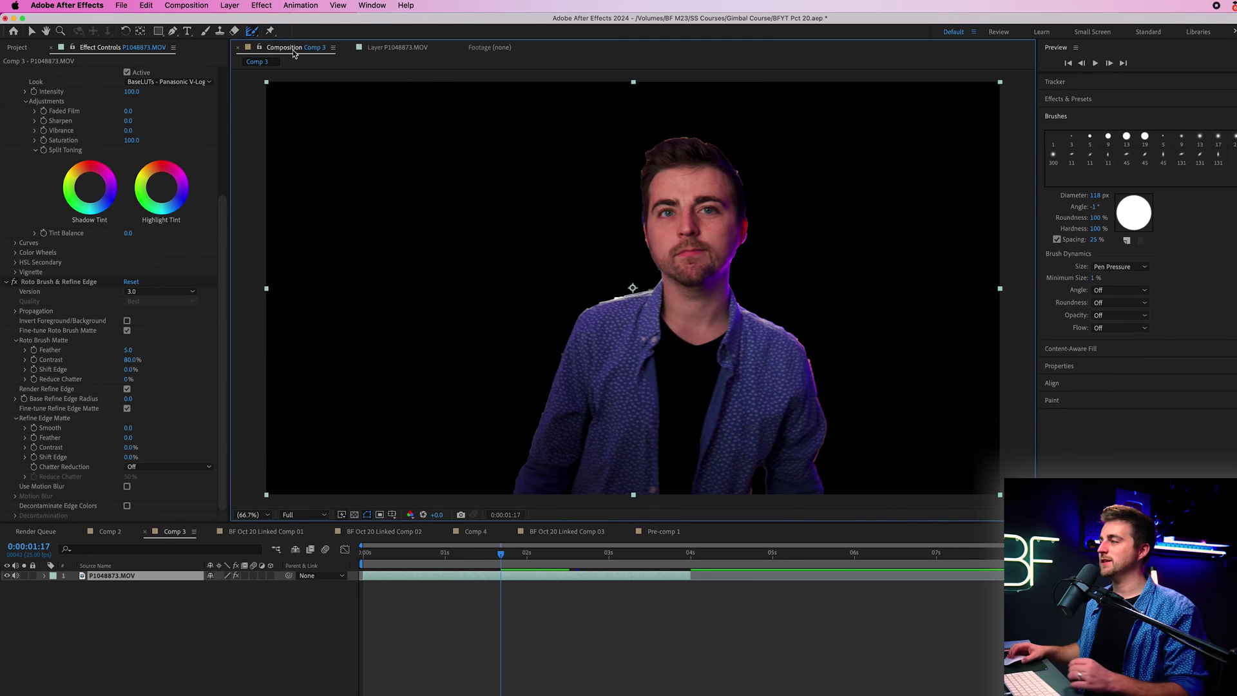
left_click_drag(501, 554, 275, 560)
scroll(555, 281, "up", 3)
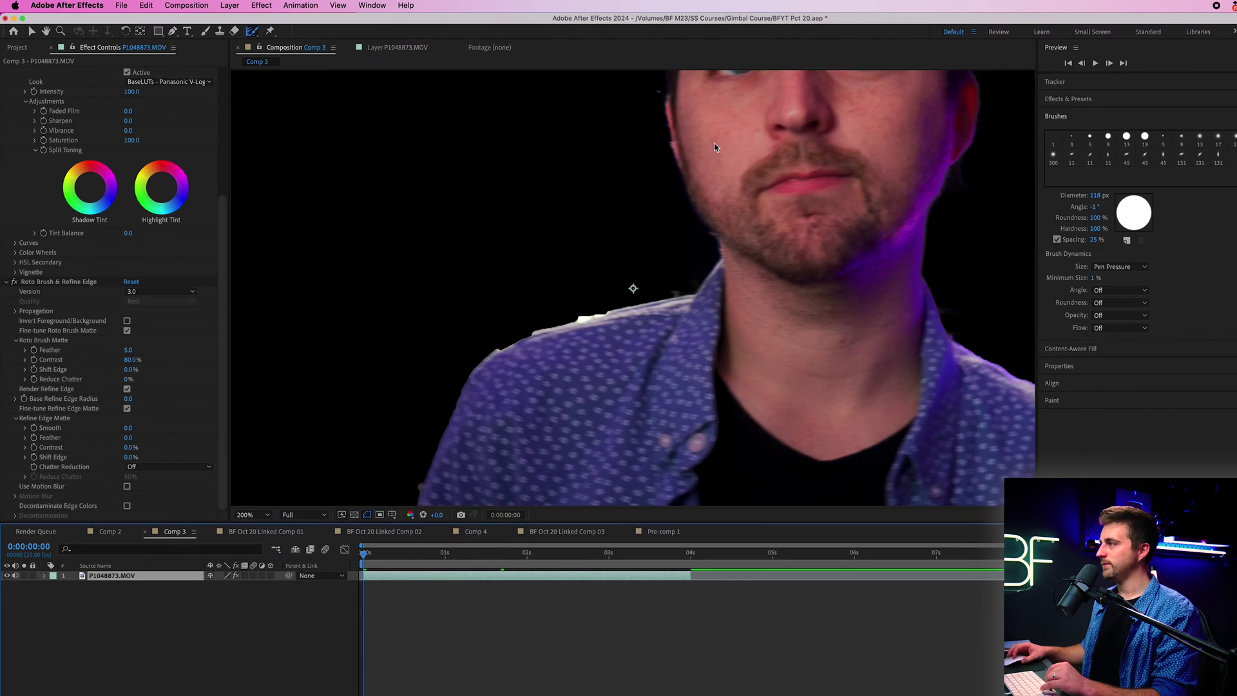
key("space")
left_click_drag(869, 139, 746, 428)
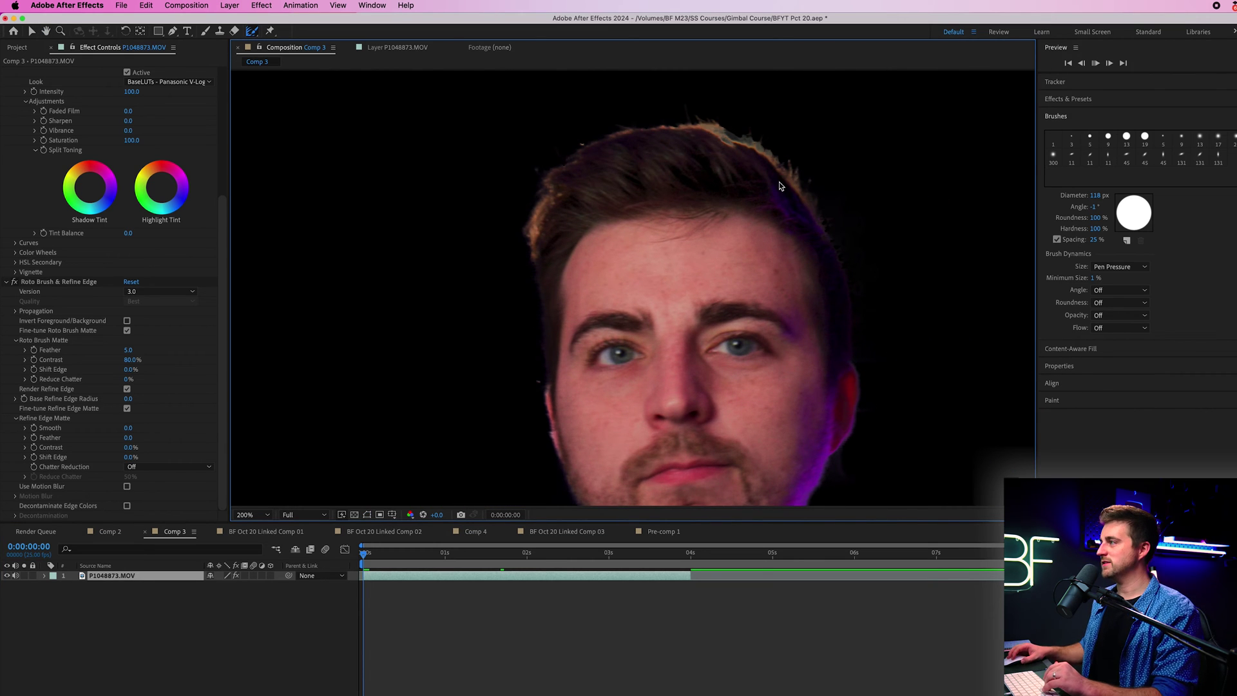
key("space")
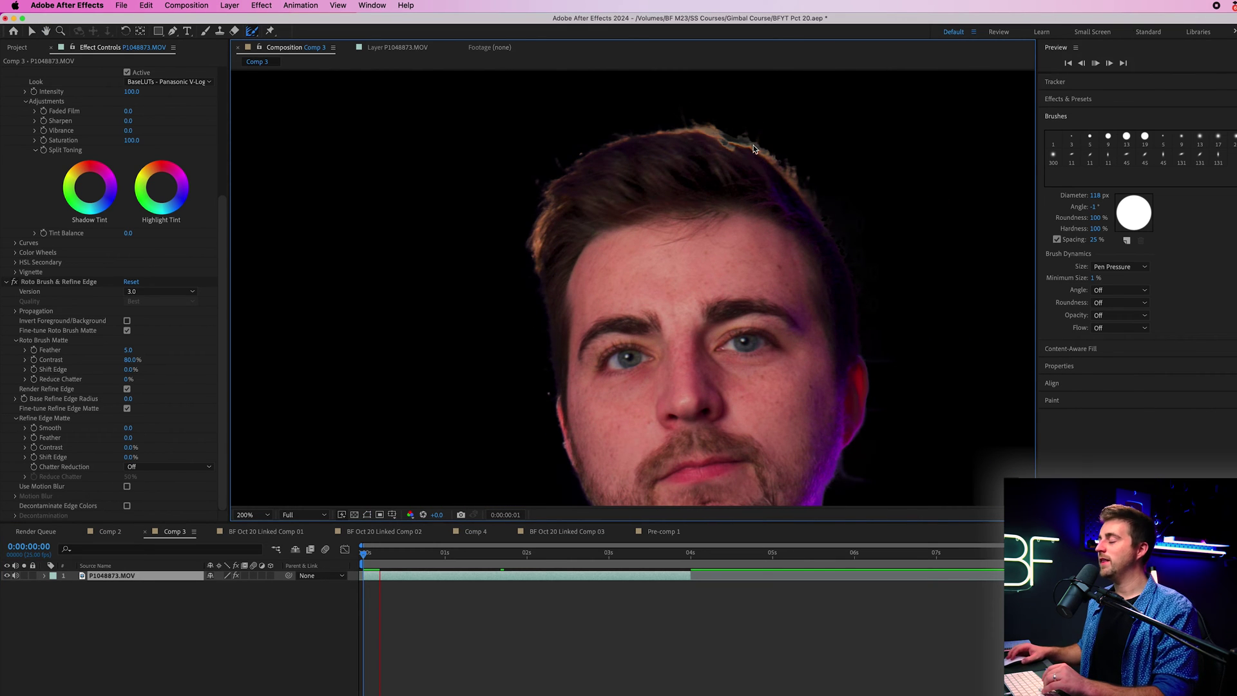
key("space")
Step: Fit the whole figure in view, play back the full cut-out, and zoom out
key("shift+slash")
key("space")
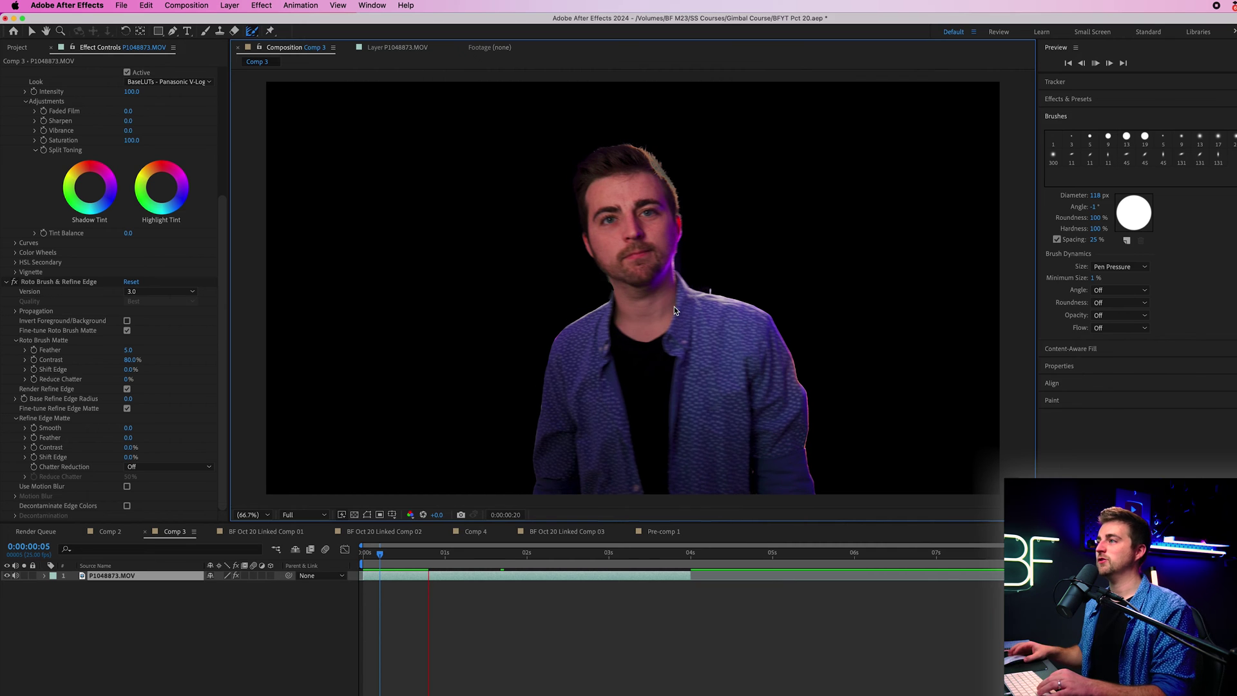
key("space")
key("comma")
left_click(237, 9)
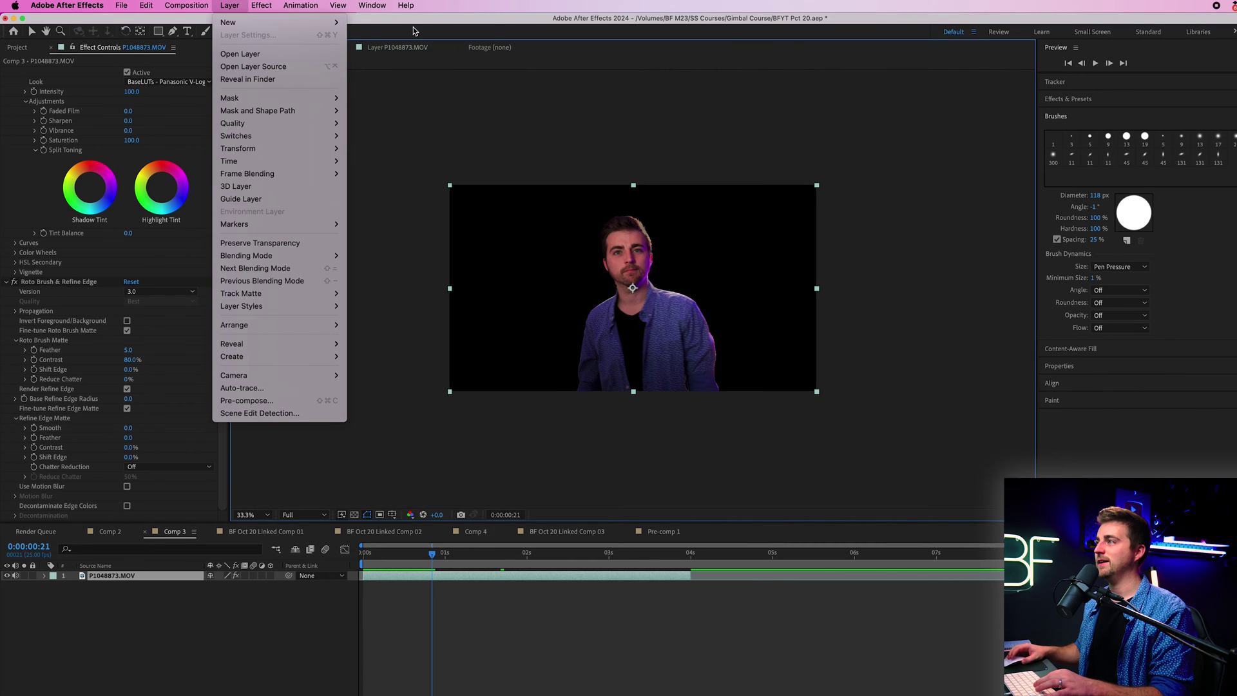
mouse_move(258, 22)
left_click(370, 34)
left_click(726, 484)
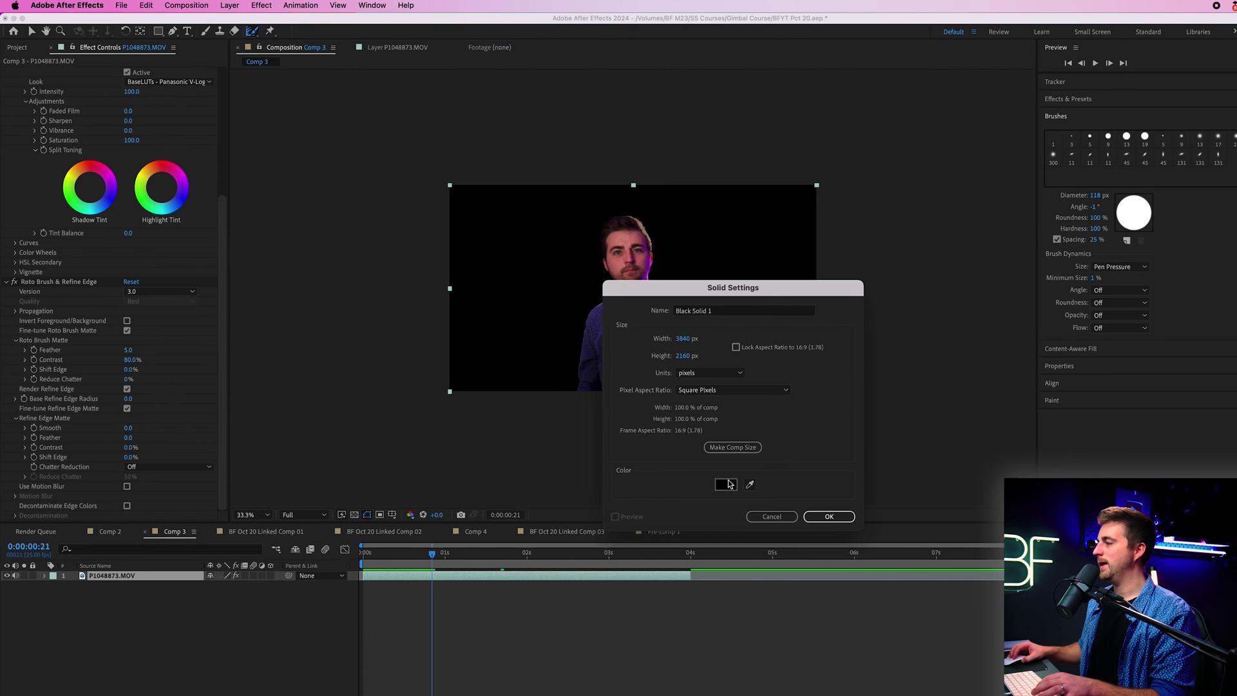
left_click(741, 359)
left_click(756, 390)
left_click_drag(756, 390, 704, 355)
left_click(848, 343)
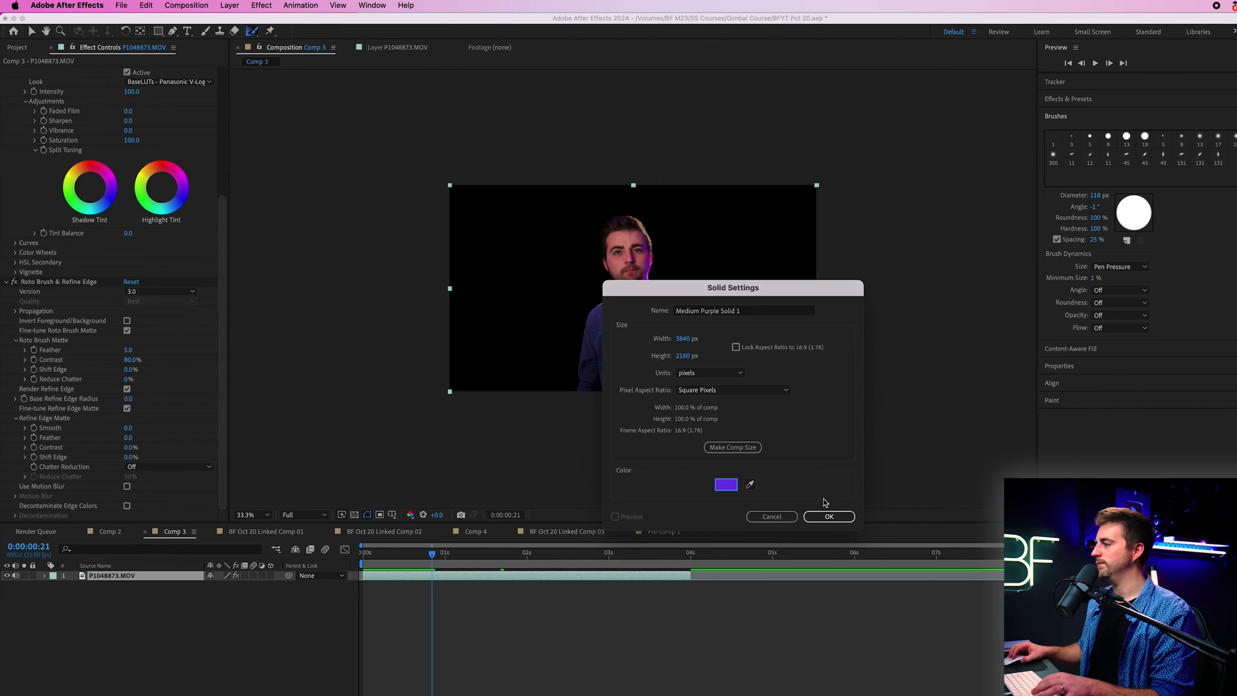
left_click(829, 517)
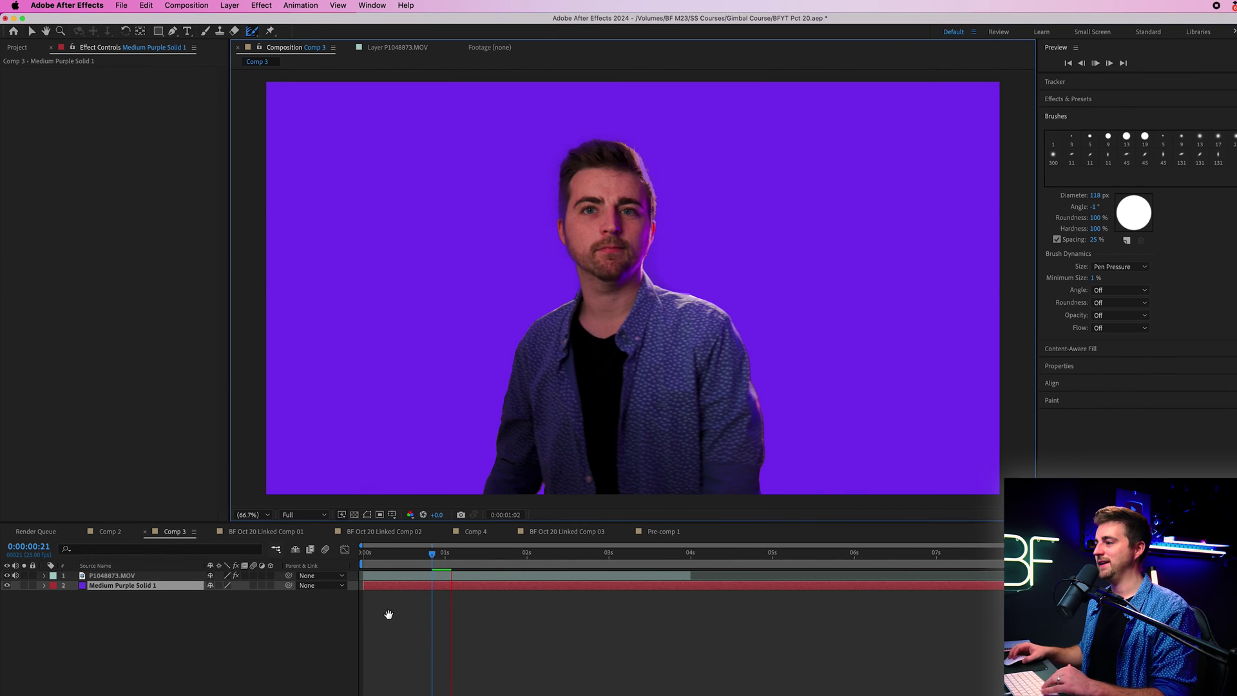
Step: Stop playback and select the Roto Brush & Refine Edge effect on P1048873.MOV
key("space")
left_click(81, 575)
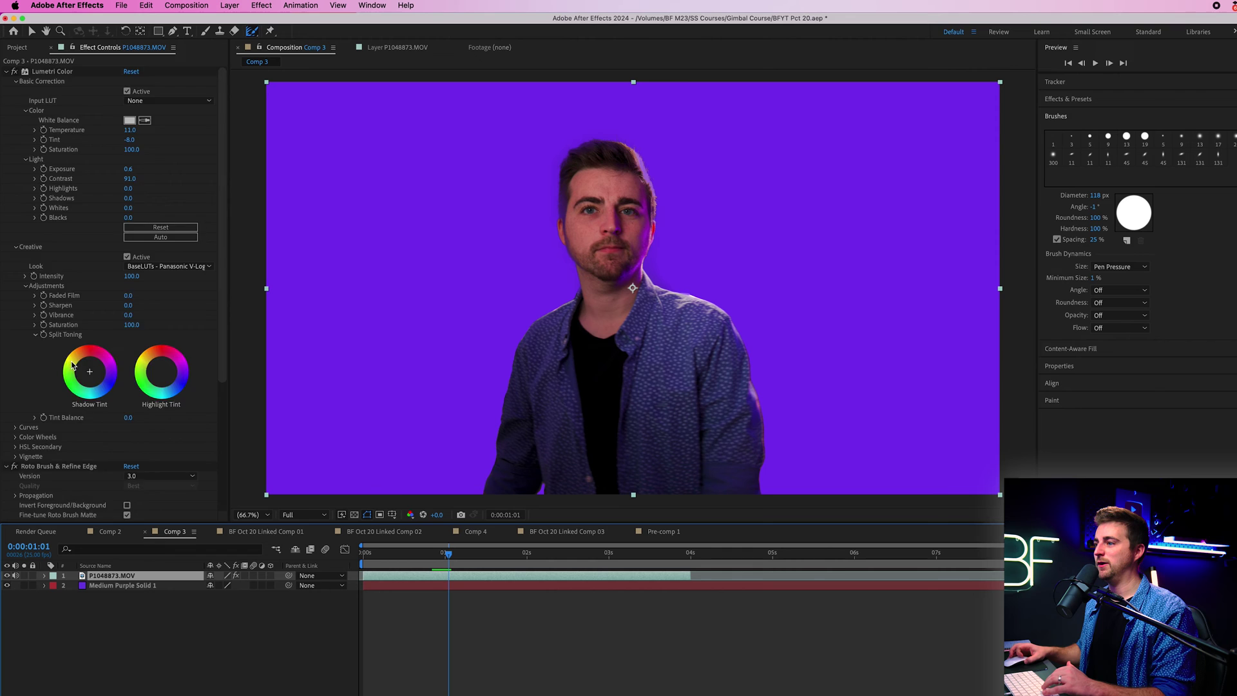
scroll(73, 367, "down", 5)
left_click(44, 282)
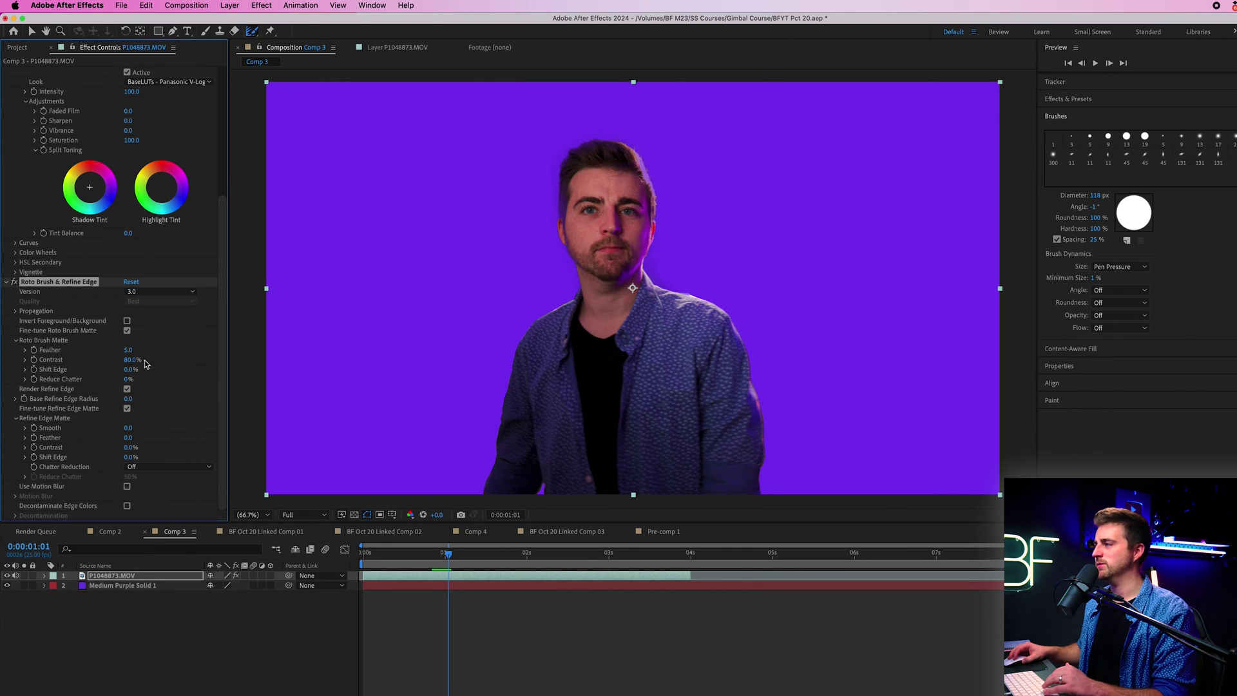
scroll(610, 330, "up", 5)
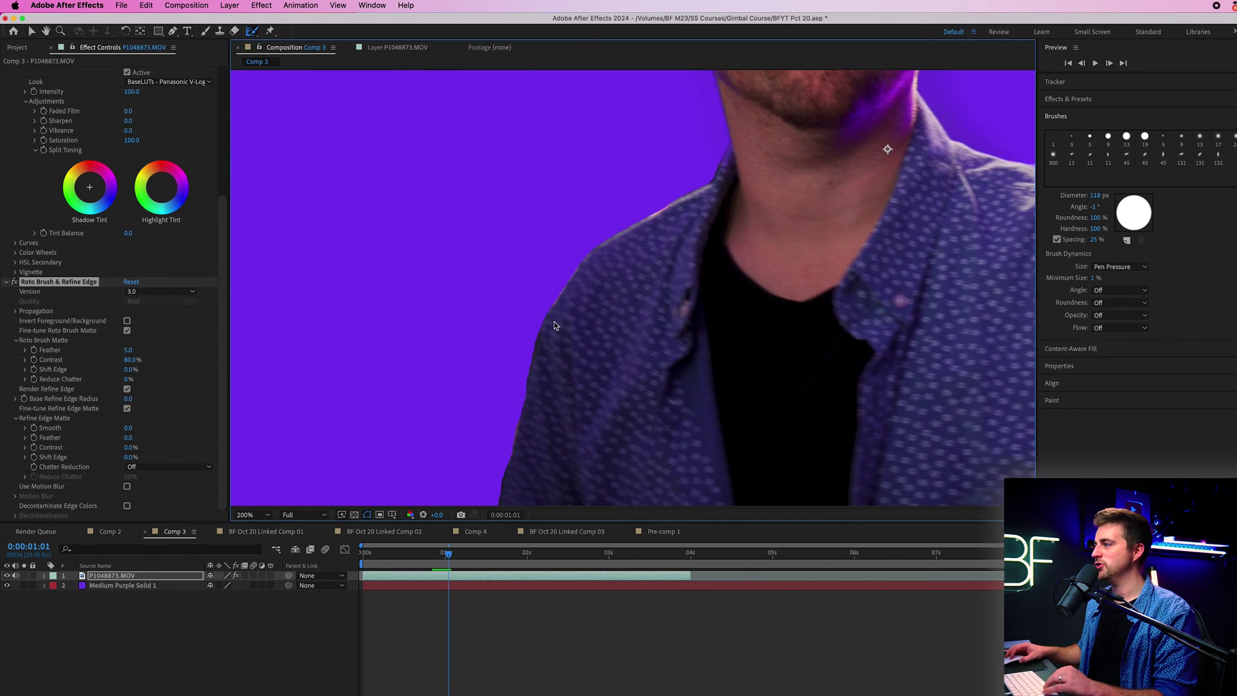
Step: Try Roto Brush Matte Feather at 0 and about 40, then set it to 10
left_click_drag(128, 350, 90, 353)
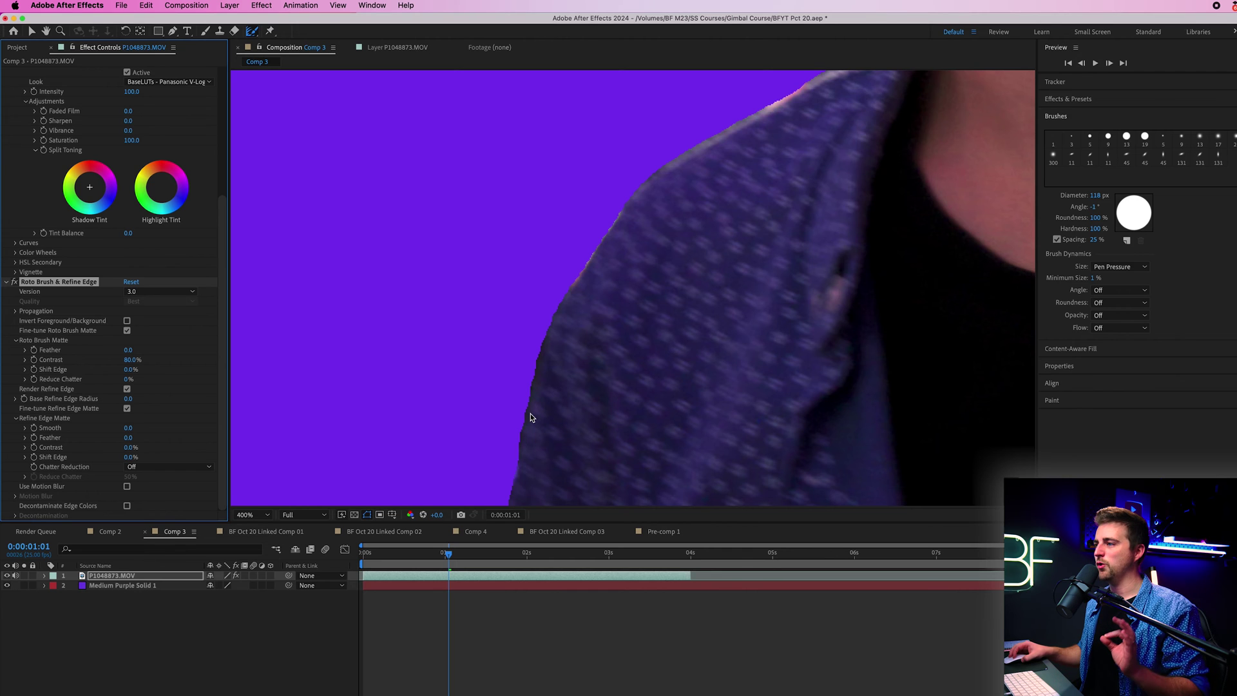
left_click_drag(128, 350, 174, 351)
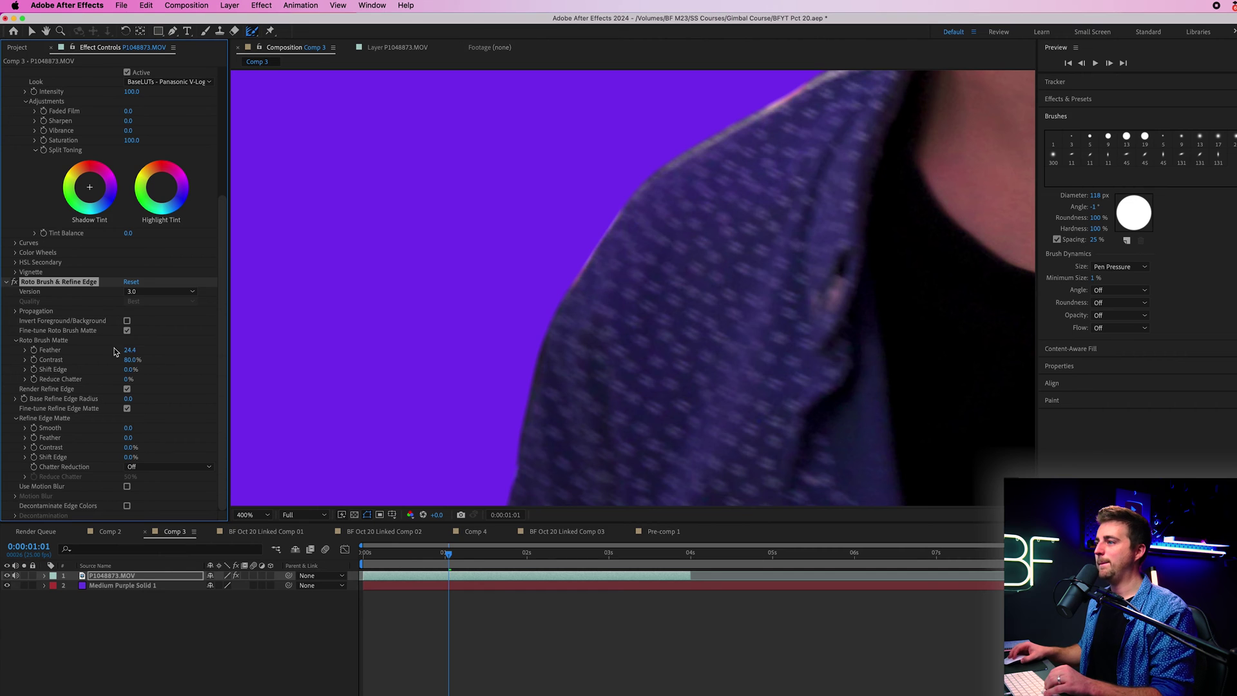
left_click_drag(131, 351, 223, 352)
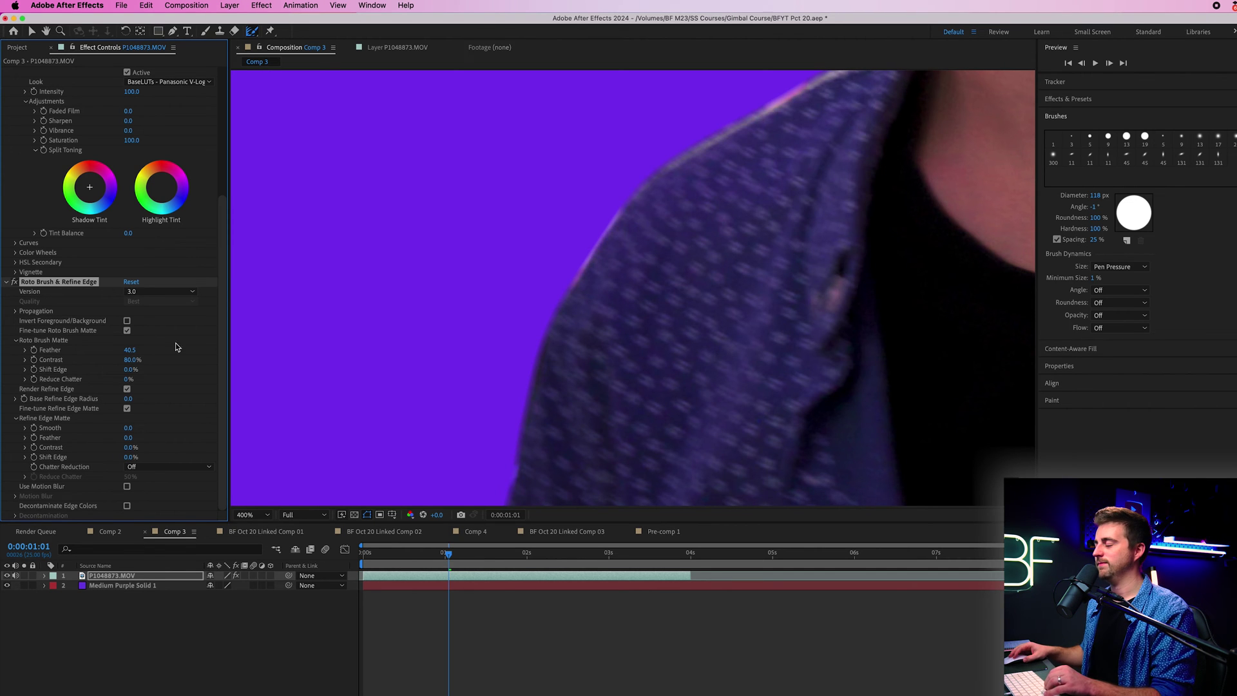
left_click(127, 350)
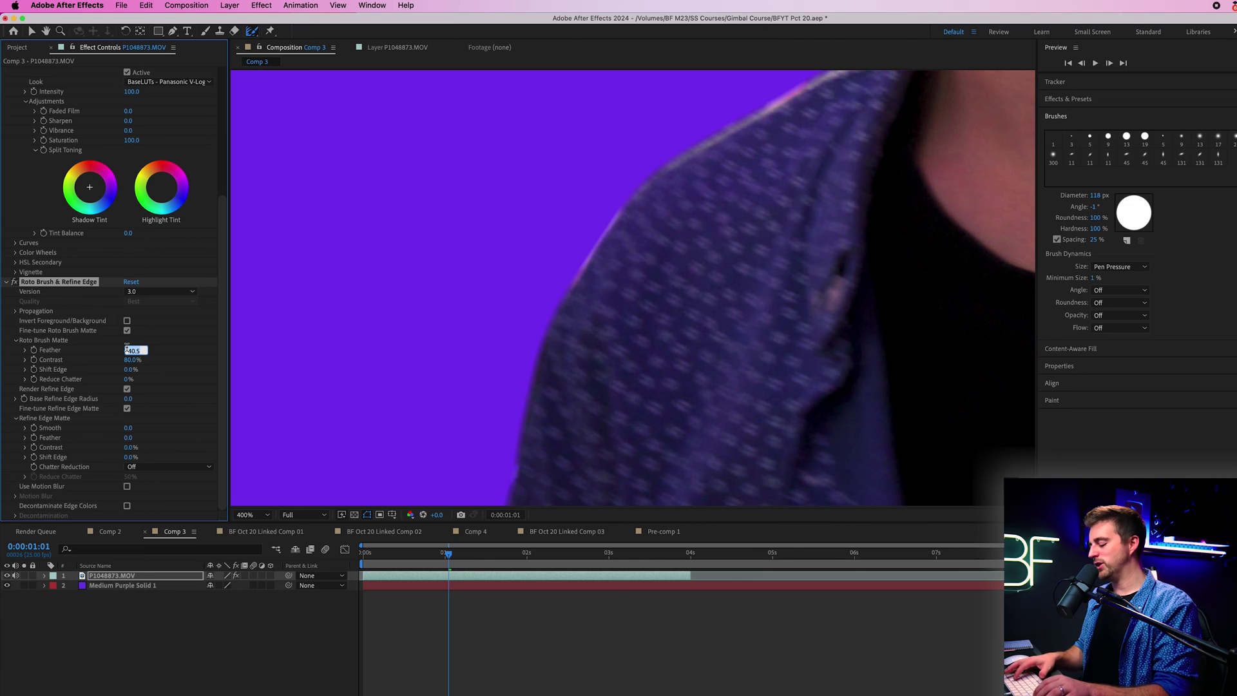
key("Return")
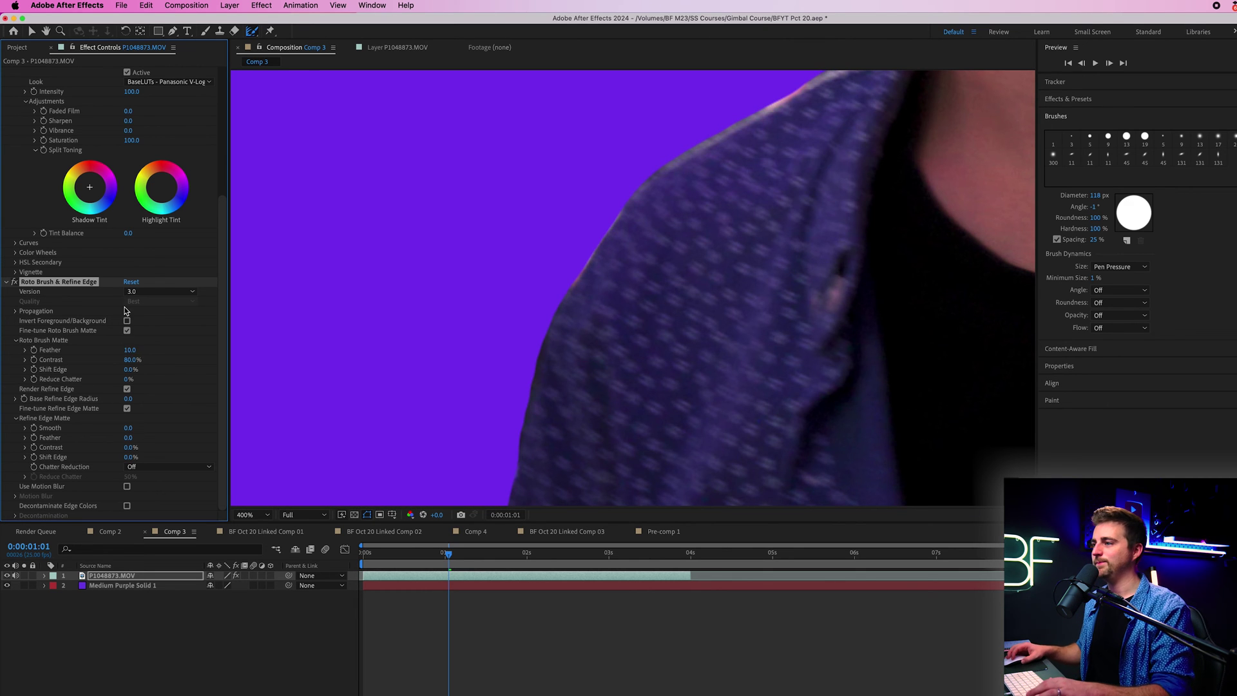
Step: Test Roto Brush Matte Contrast at 100% and lower on the zoomed shirt edge, then enter 60%
left_click_drag(240, 360, 241, 360)
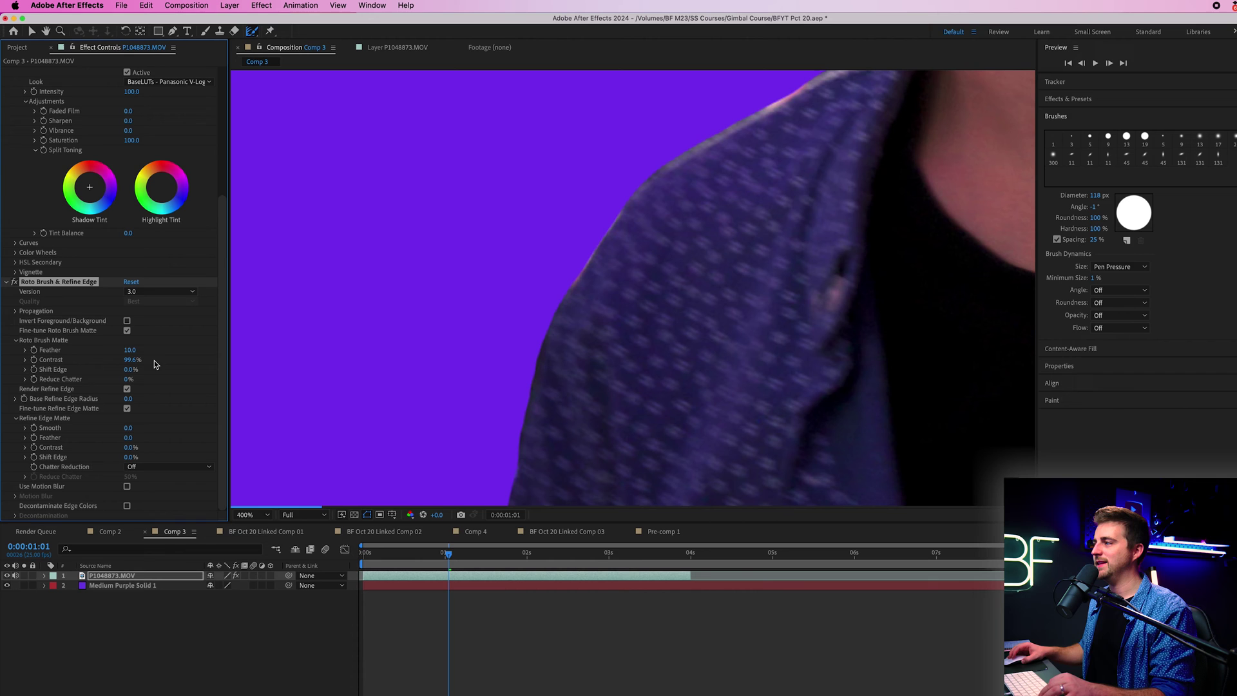
scroll(539, 345, "up", 1)
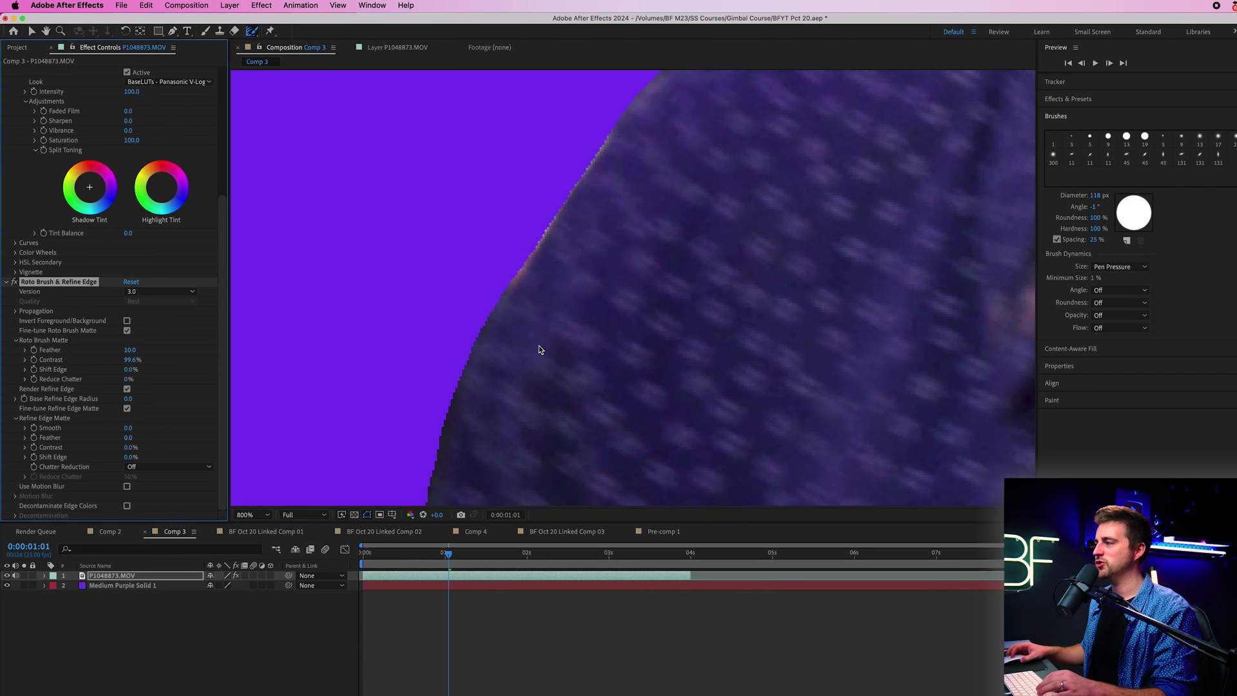
left_click_drag(131, 360, 2, 399)
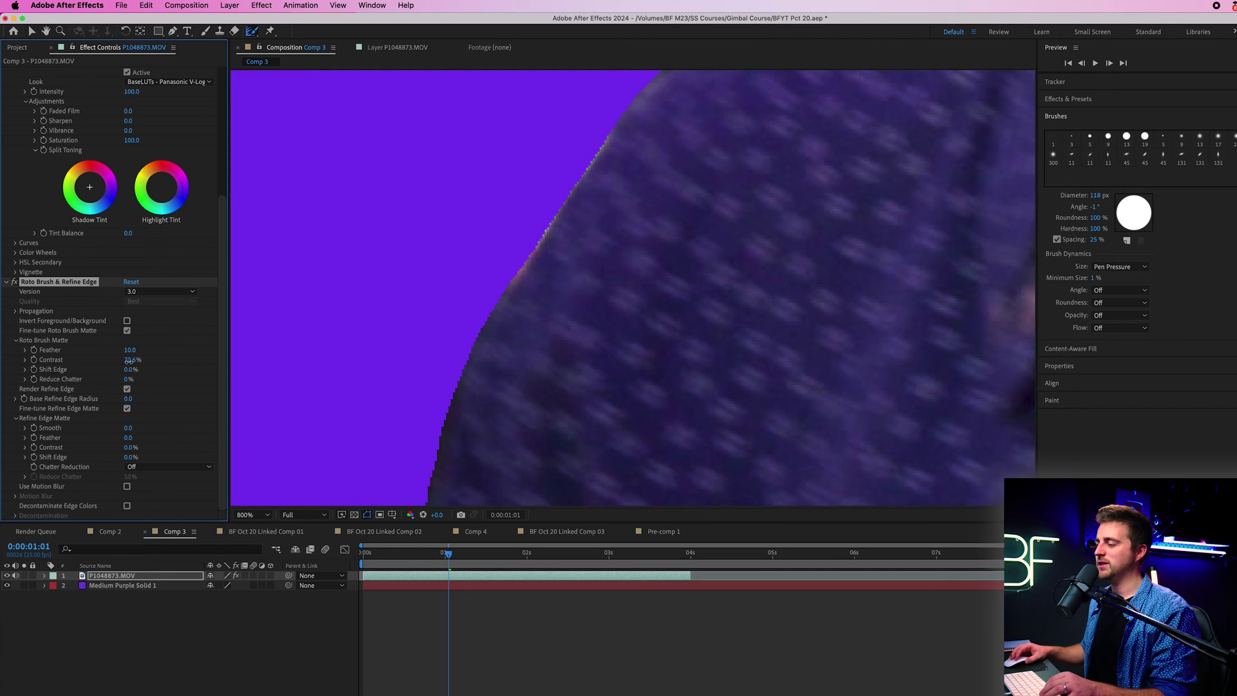
left_click_drag(130, 366, 38, 368)
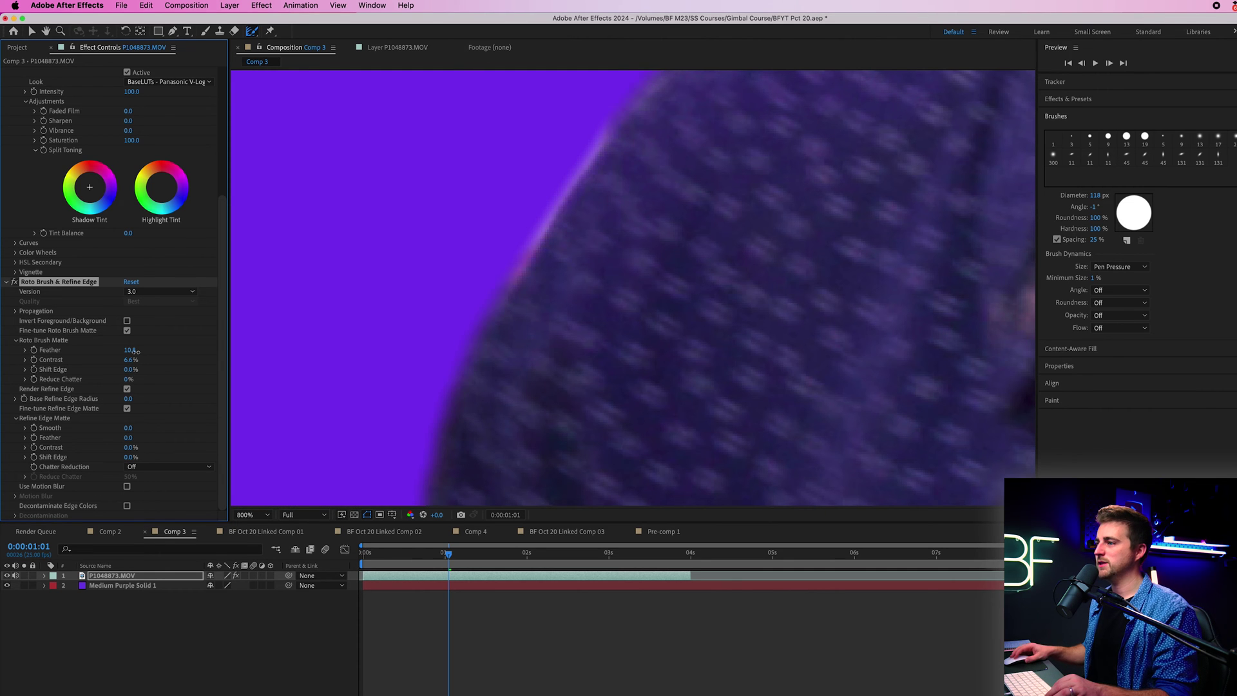
scroll(372, 337, "down", 6)
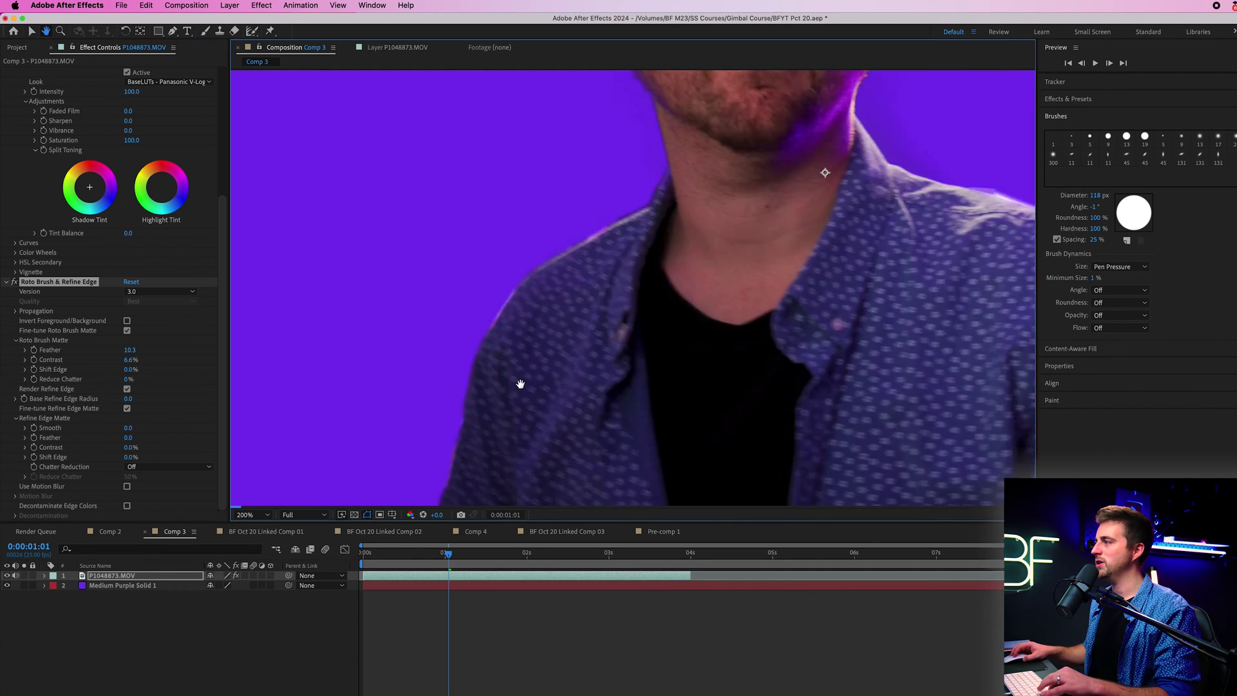
key("alt+w")
scroll(645, 290, "up", 2)
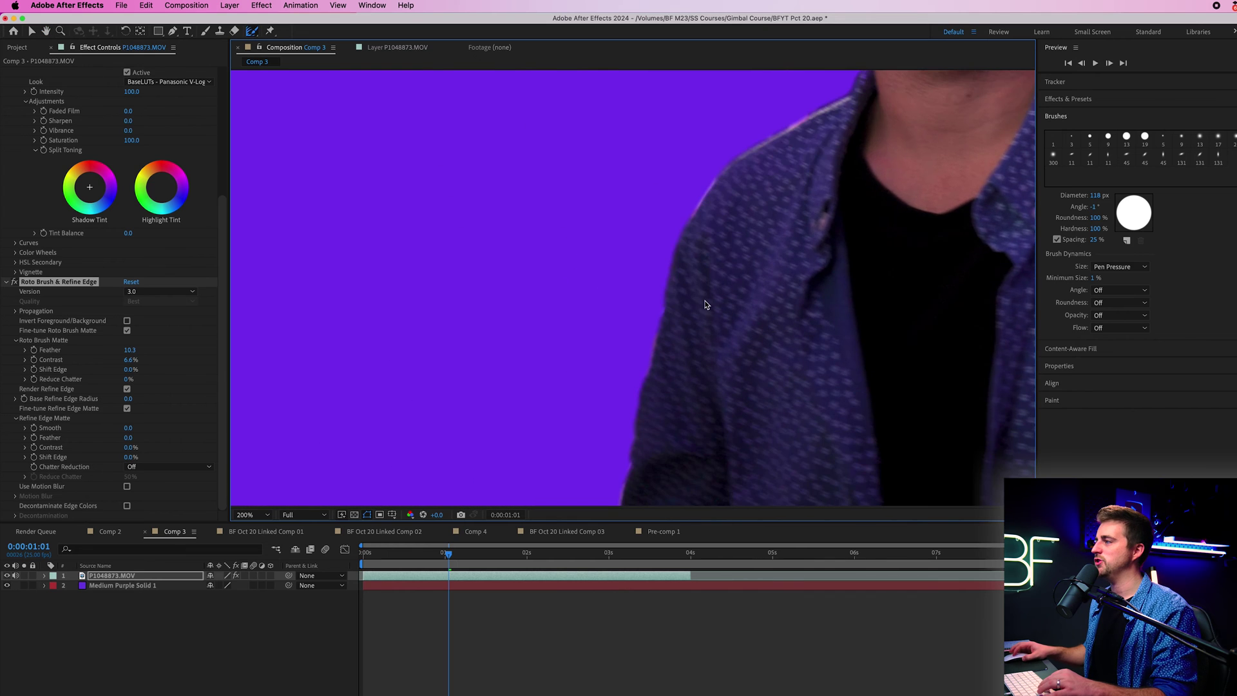
left_click(130, 360)
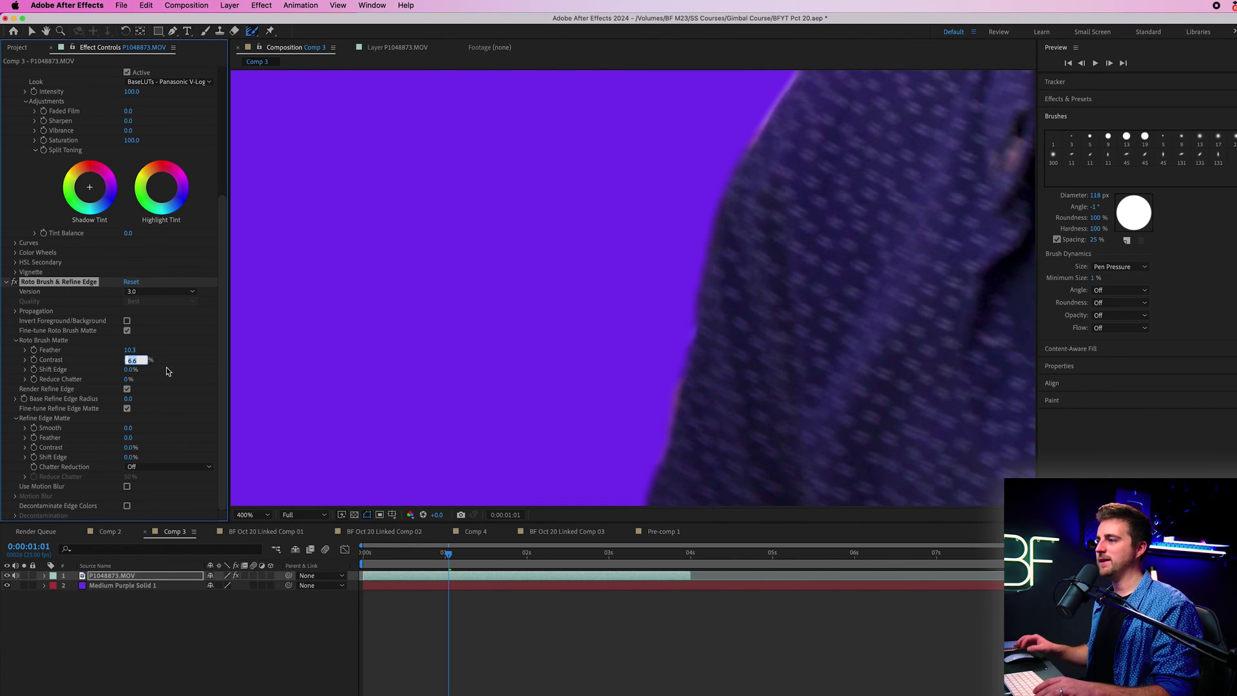
type("60")
key("Return")
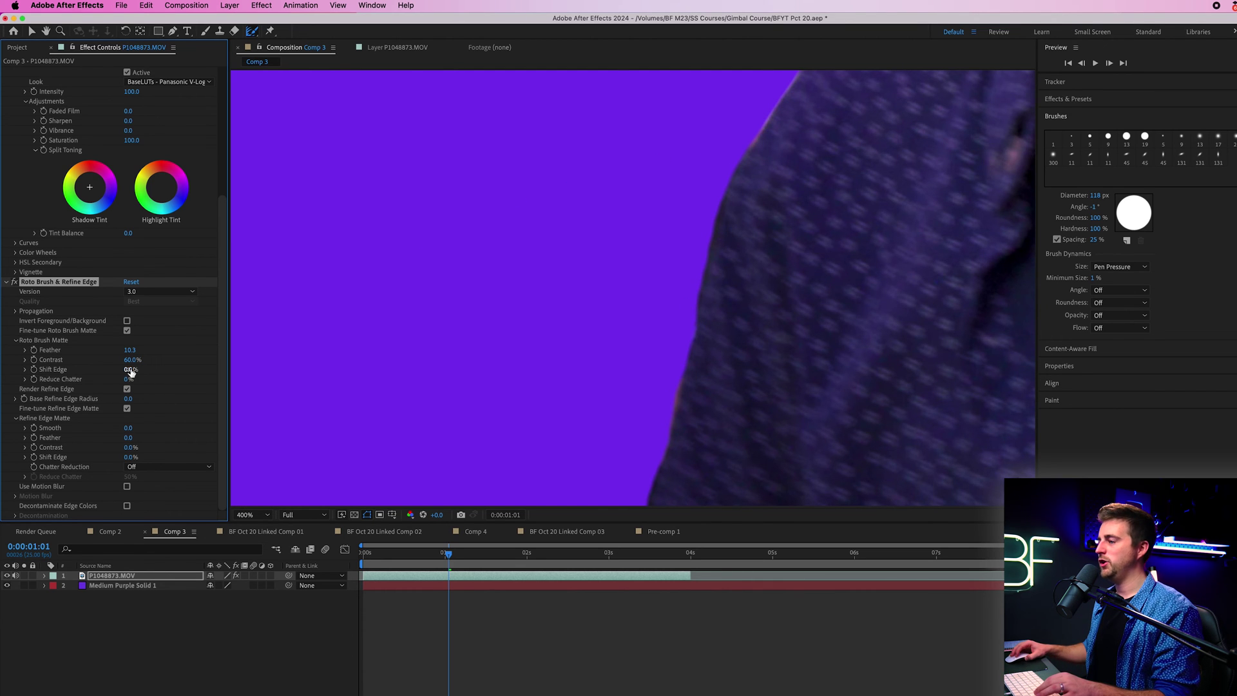
Step: Drag Roto Brush Matte Shift Edge to -100%, fit the frame, and play a preview
left_click_drag(123, 370, 77, 372)
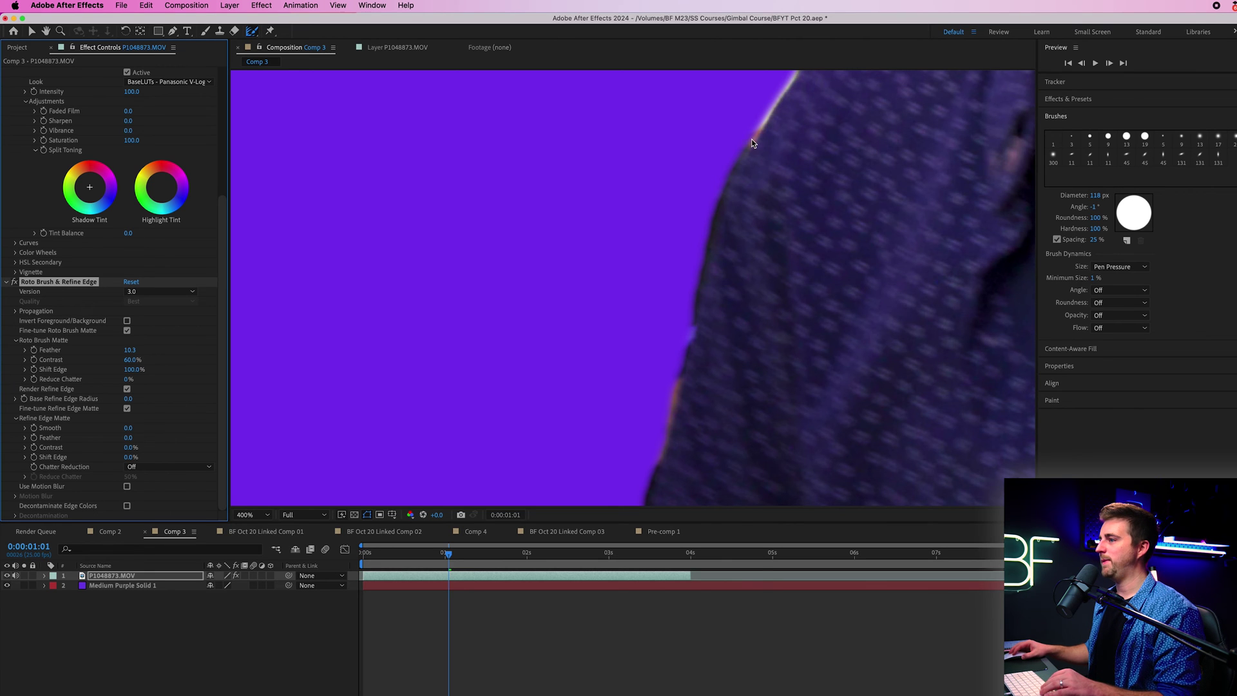
left_click(130, 383)
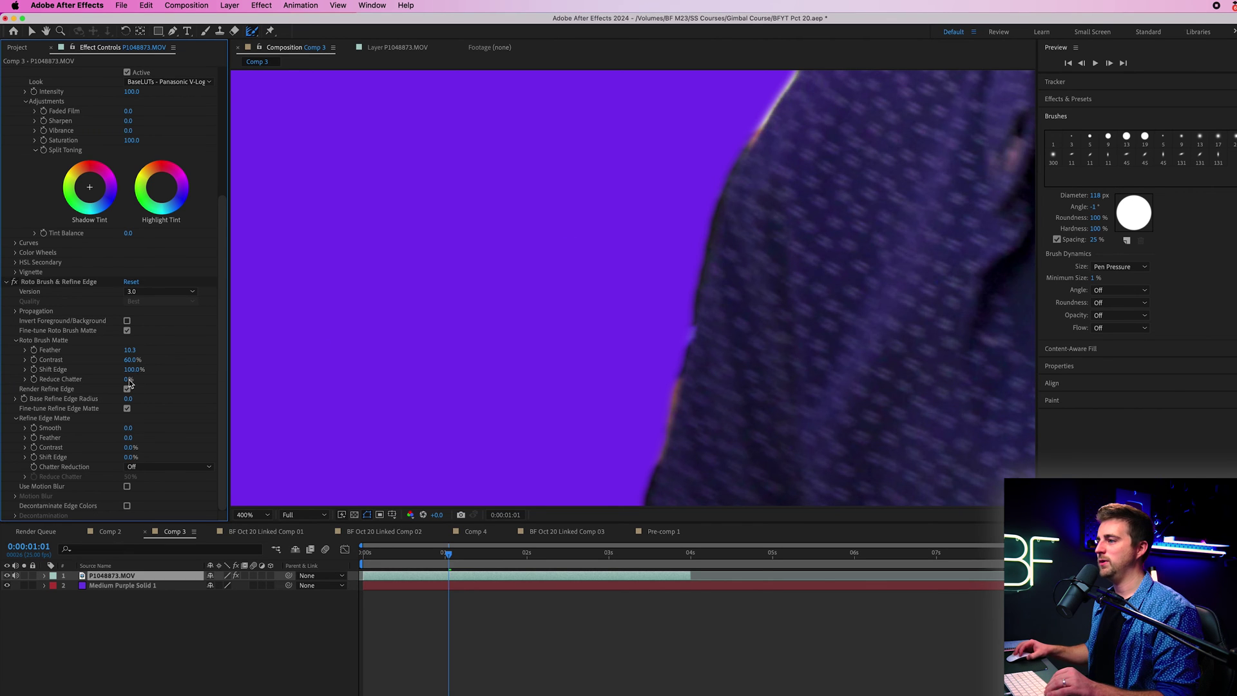
left_click_drag(129, 379, 2, 380)
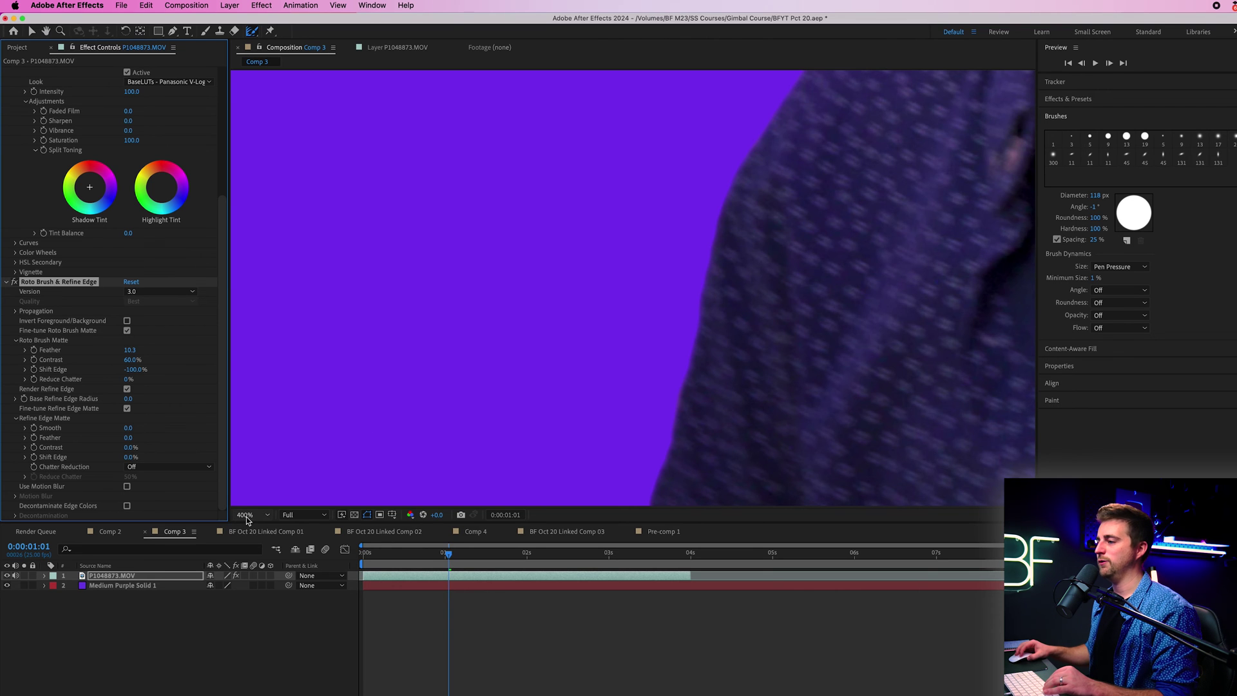
key("shift+slash")
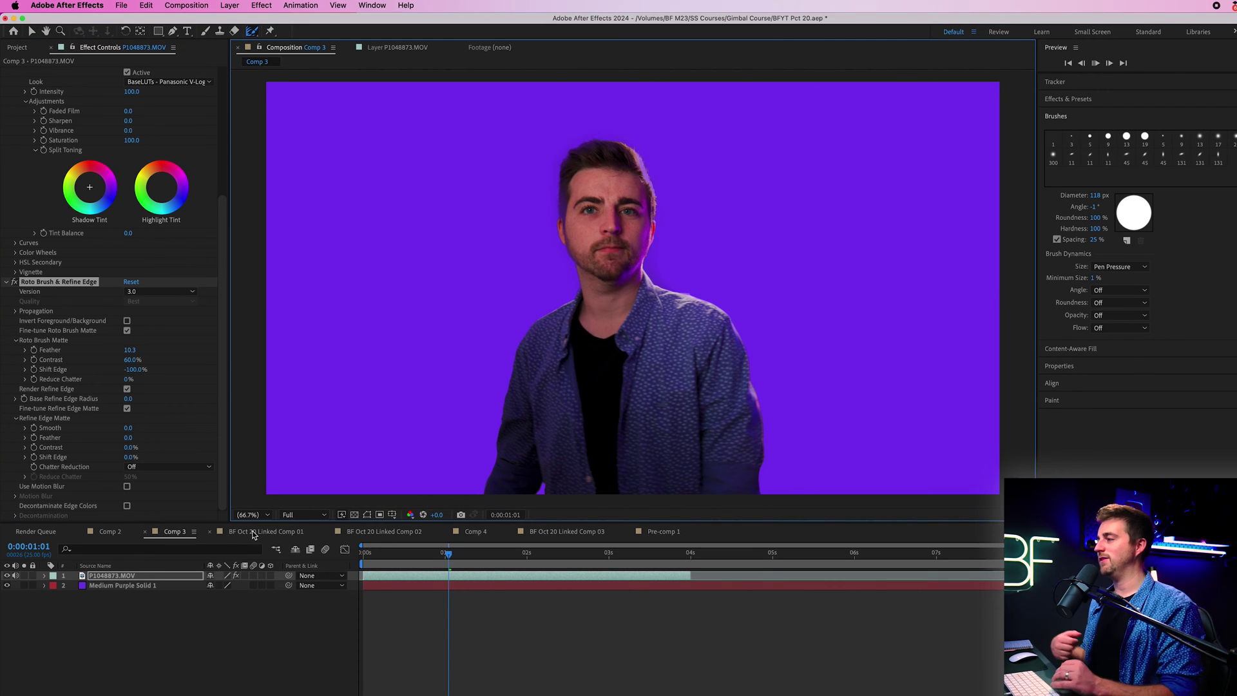
key("space")
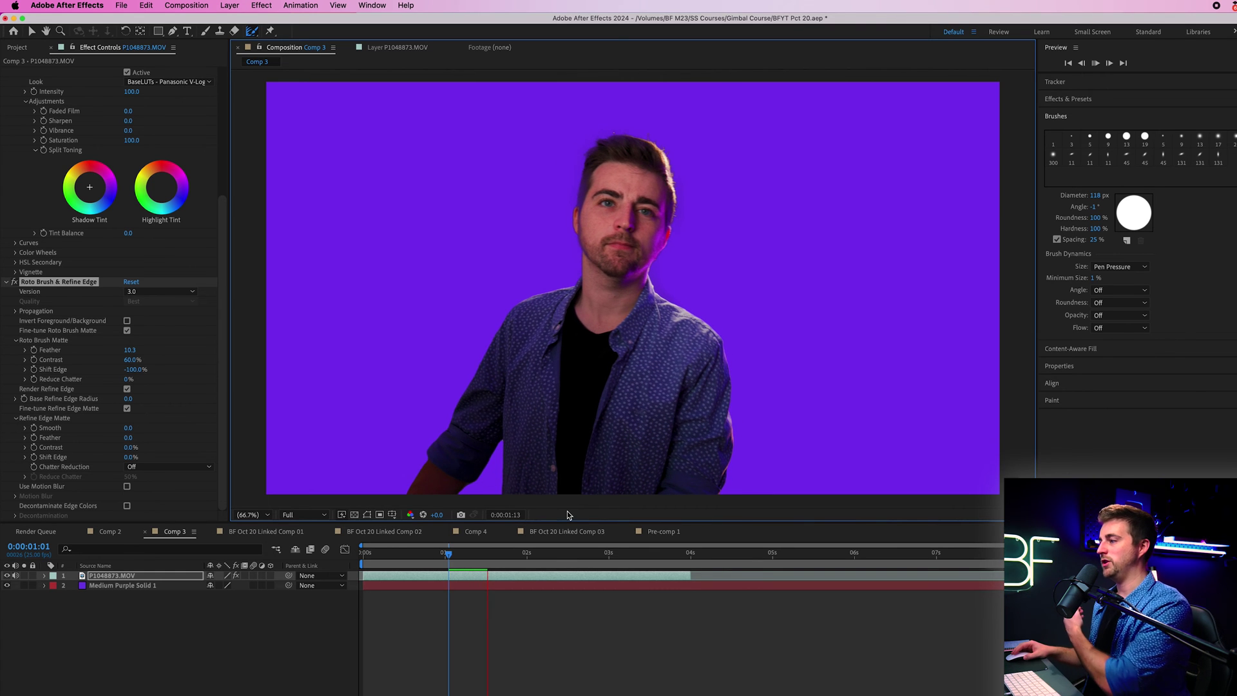
Step: Zoom onto the hairline and scrub Refine Edge Matte Smooth, undoing once, settling on 23.4
scroll(525, 329, "up", 3)
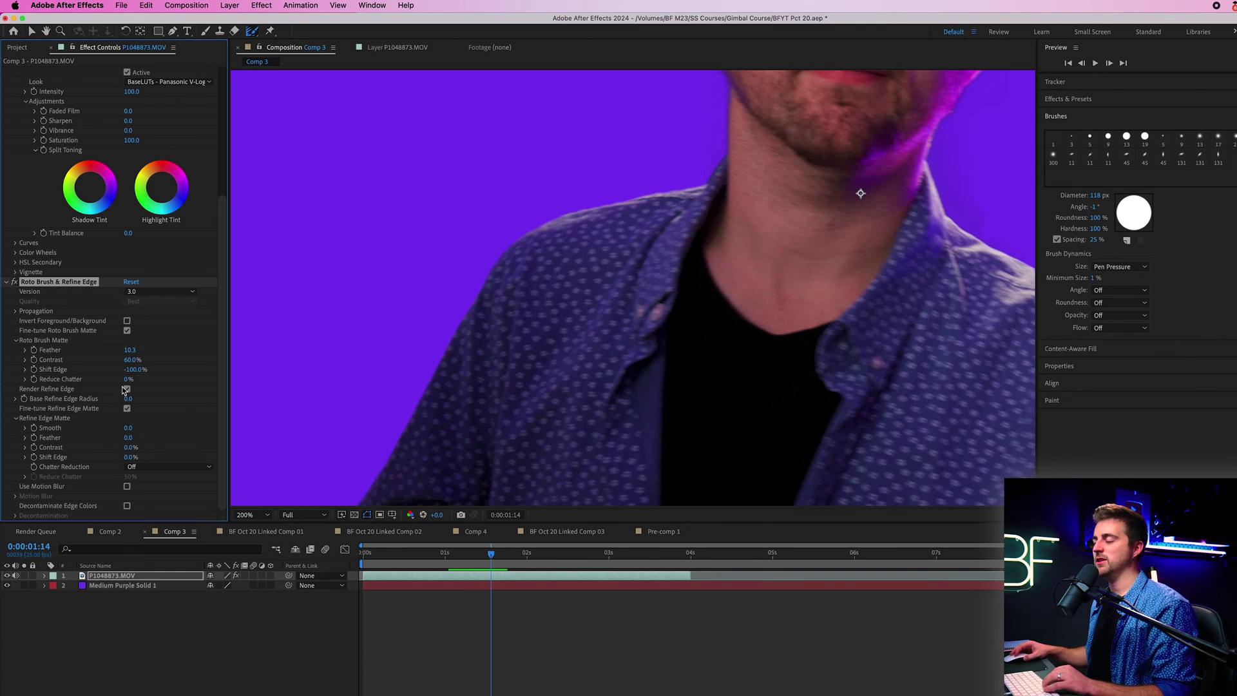
left_click_drag(564, 288, 654, 448)
left_click_drag(663, 276, 670, 232)
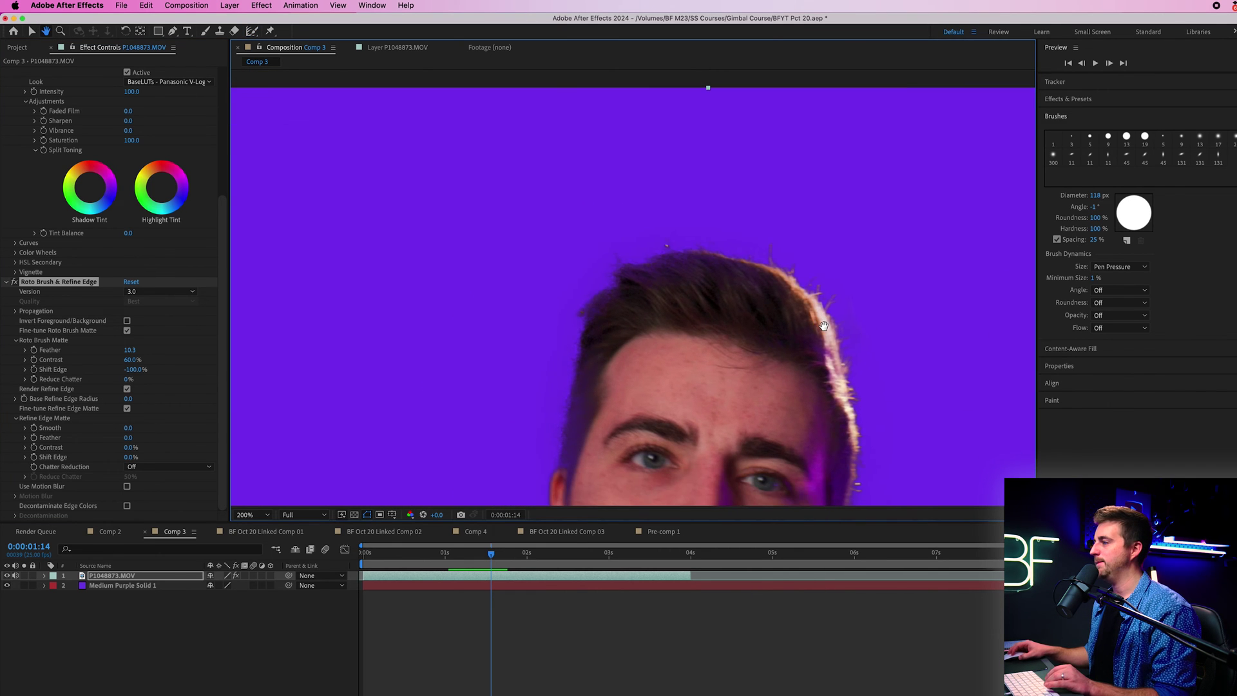
scroll(790, 308, "up", 2)
left_click_drag(790, 308, 645, 299)
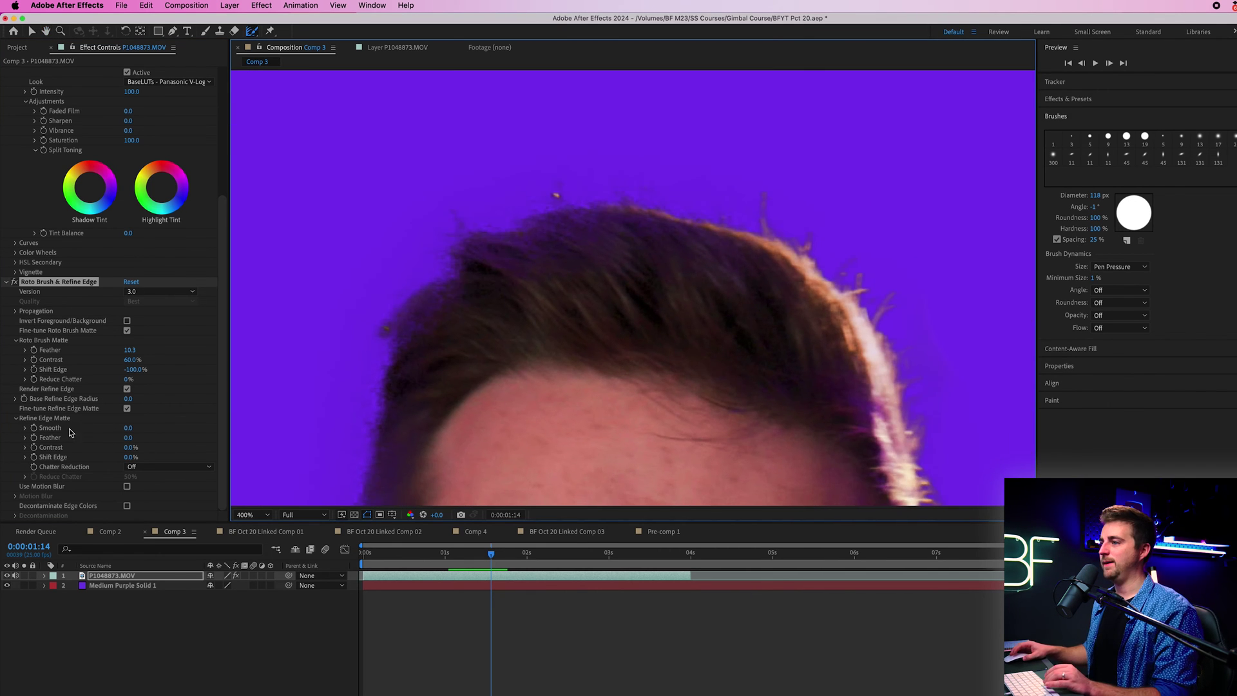
left_click_drag(127, 431, 268, 448)
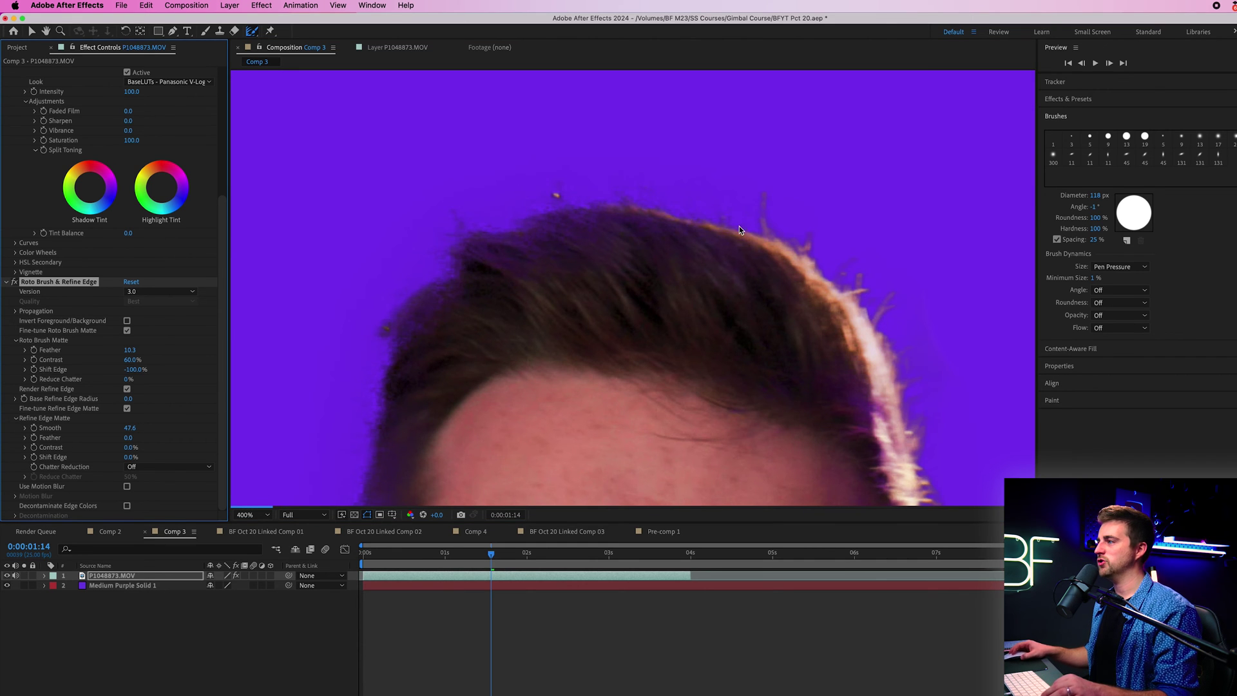
scroll(651, 191, "down", 3)
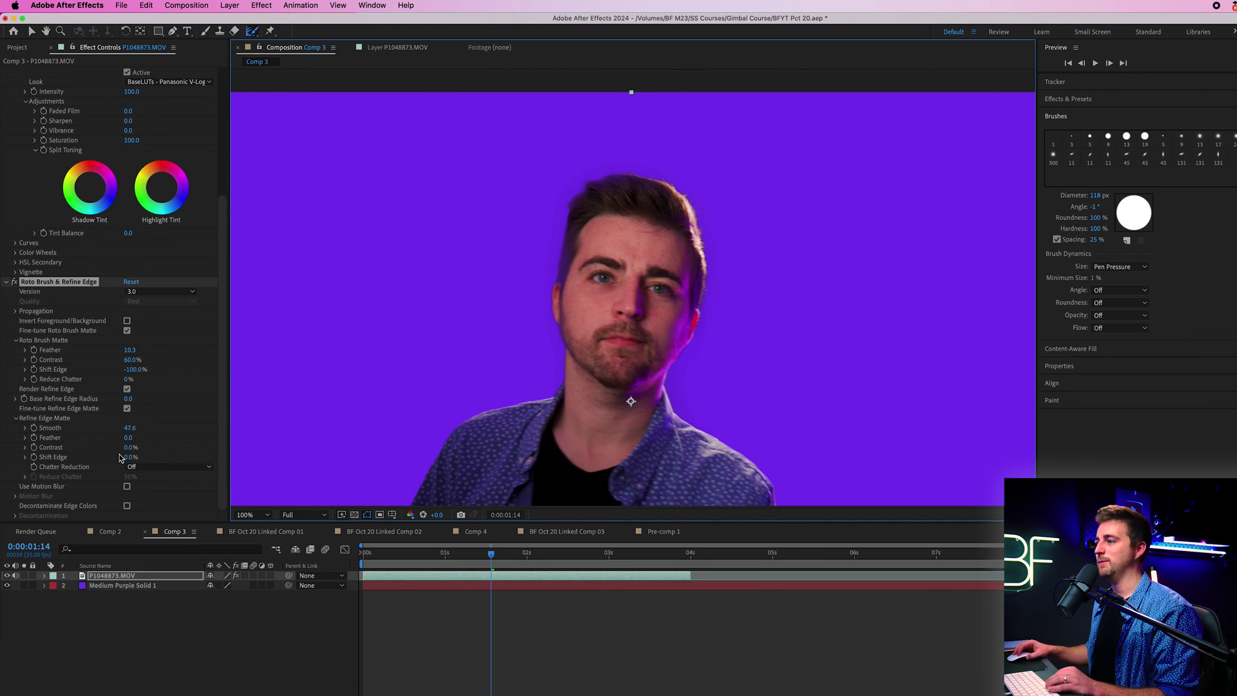
key("super+z")
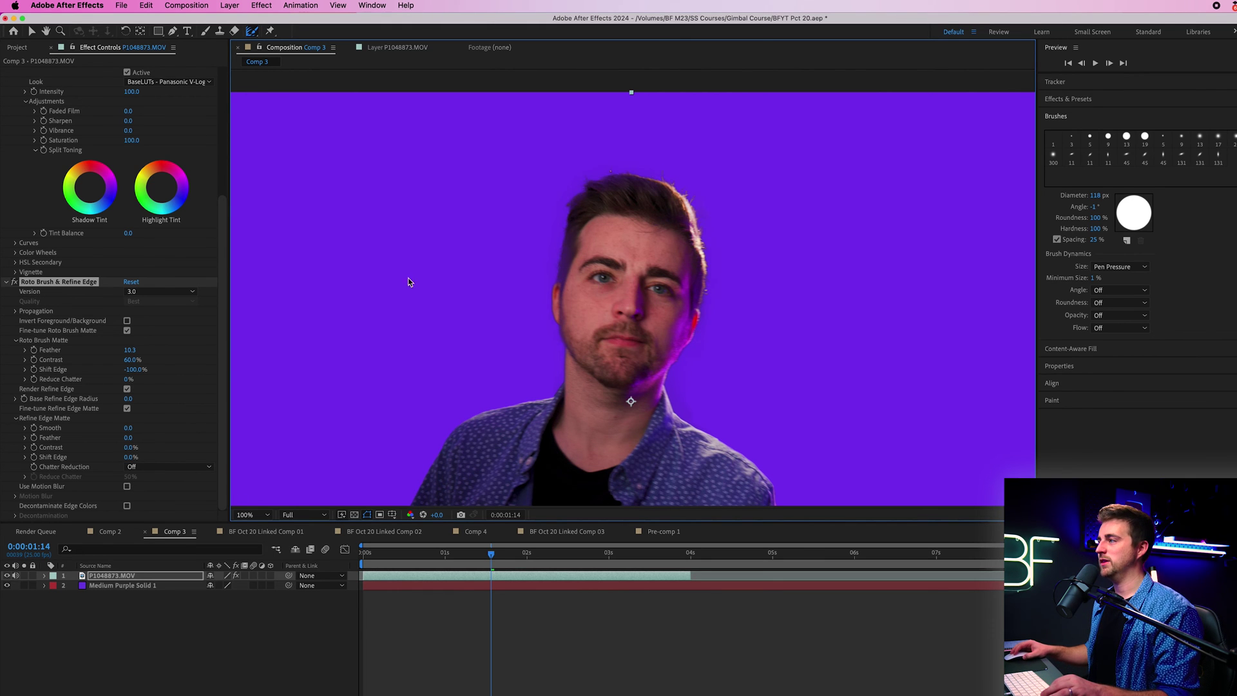
left_click_drag(128, 428, 755, 408)
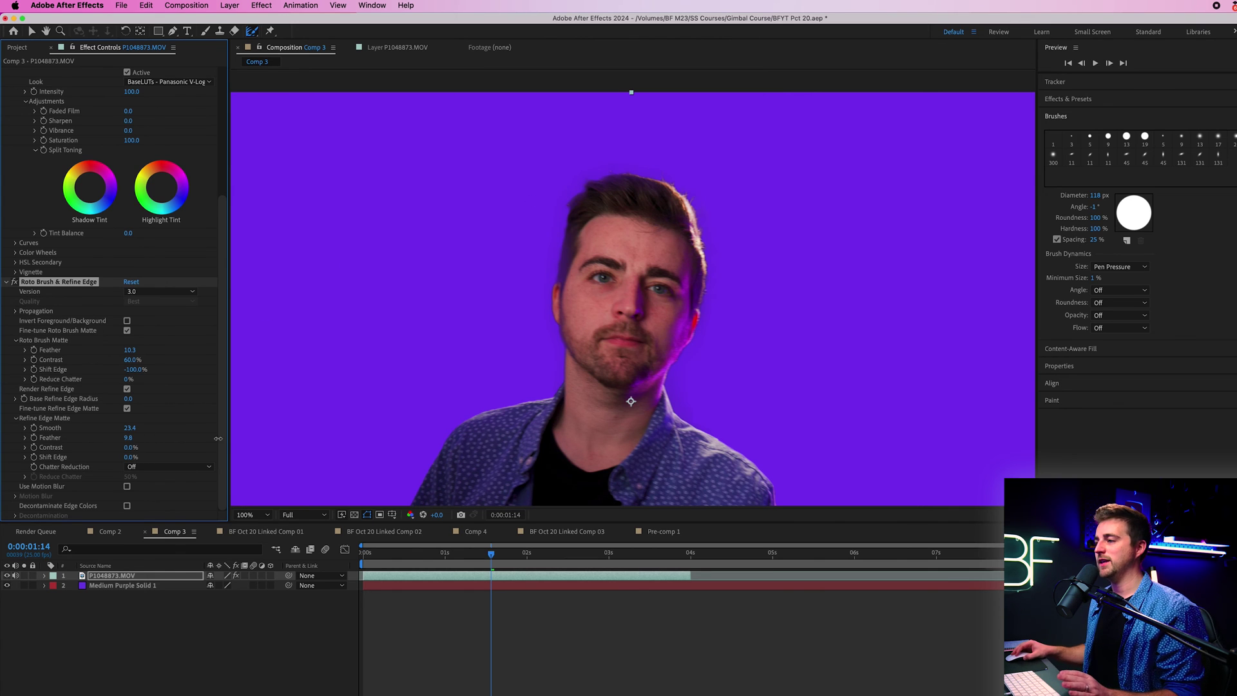
Step: Set the Refine Edge Matte feather to 11.0 and its contrast to 100%
left_click_drag(218, 438, 226, 442)
scroll(643, 276, "up", 2)
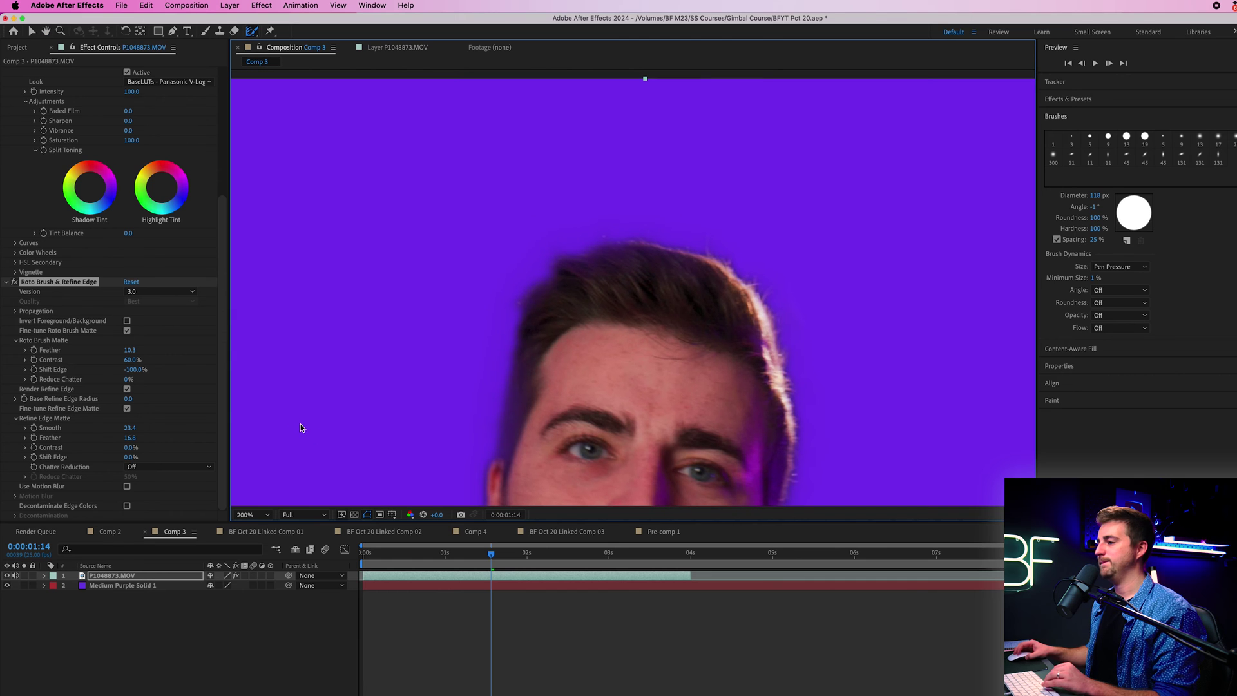
left_click_drag(130, 437, 169, 439)
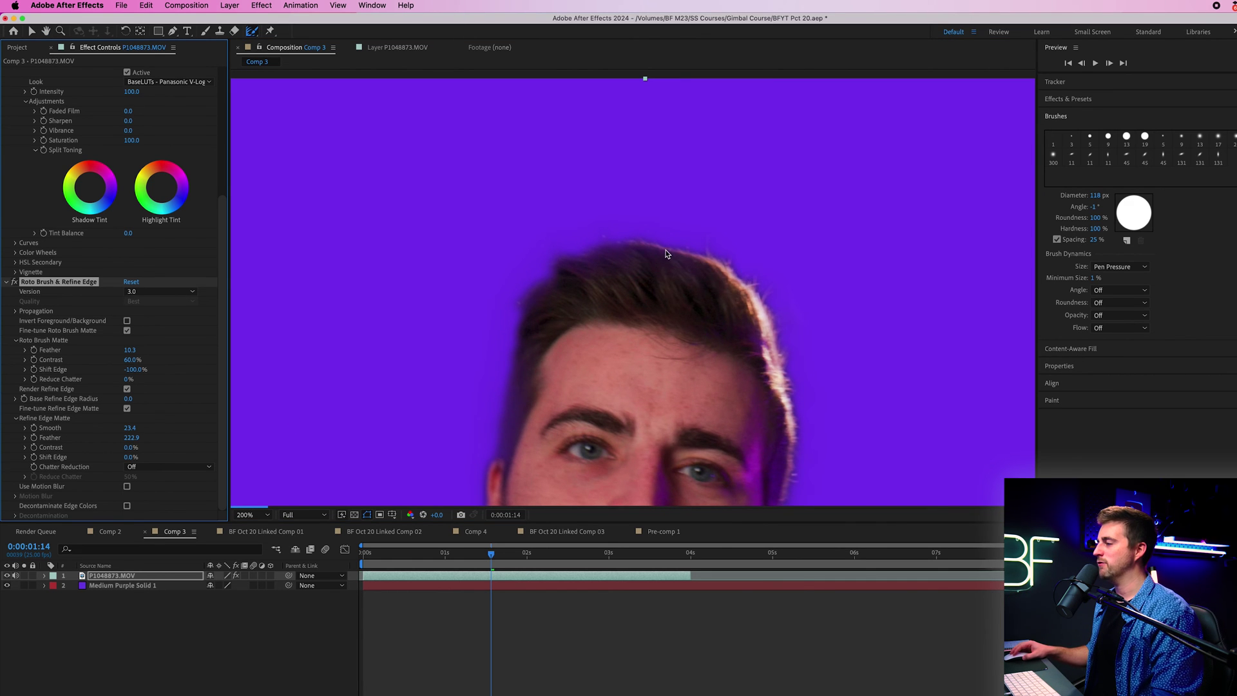
key("cmd+z")
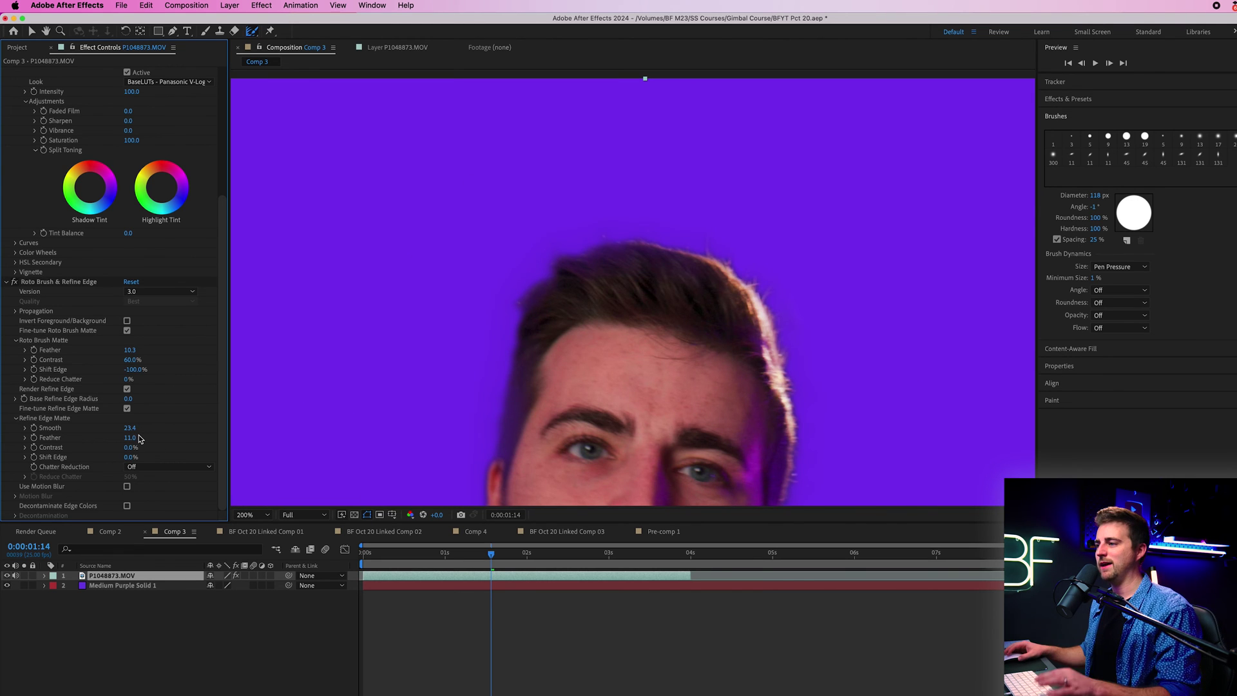
left_click_drag(131, 447, 199, 447)
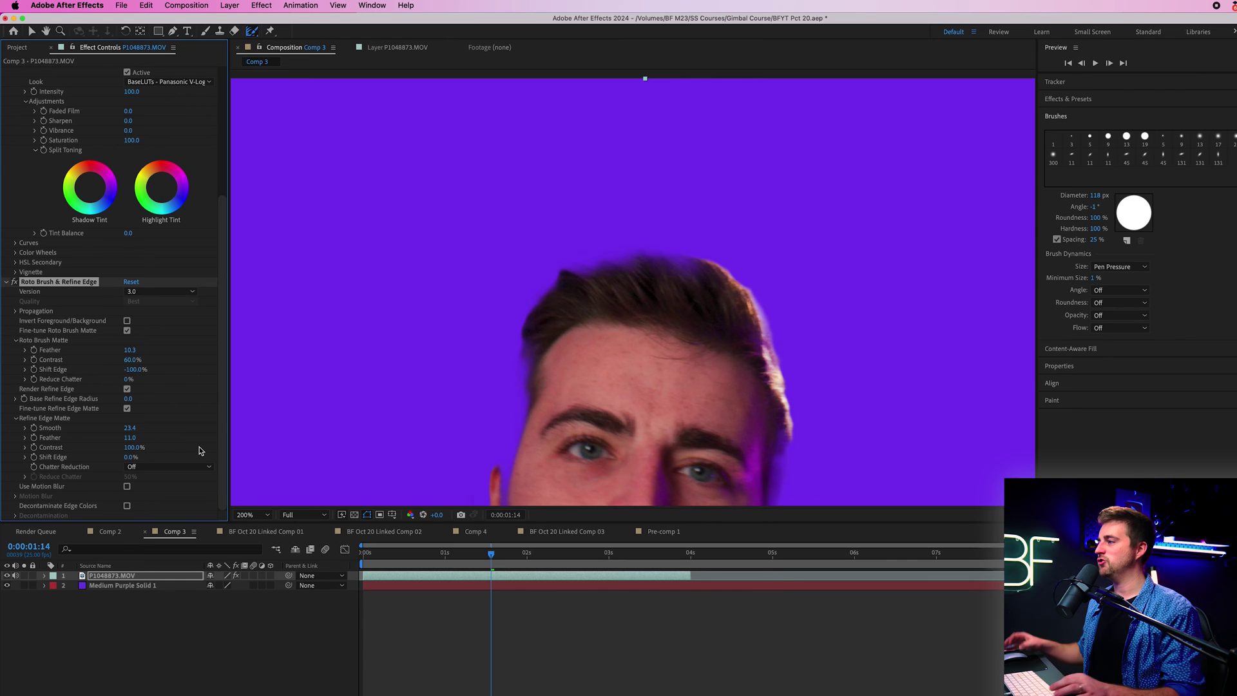
Step: Drop the Refine Edge Matte contrast to 16% and set Shift Edge to -14%
left_click_drag(132, 446, 39, 458)
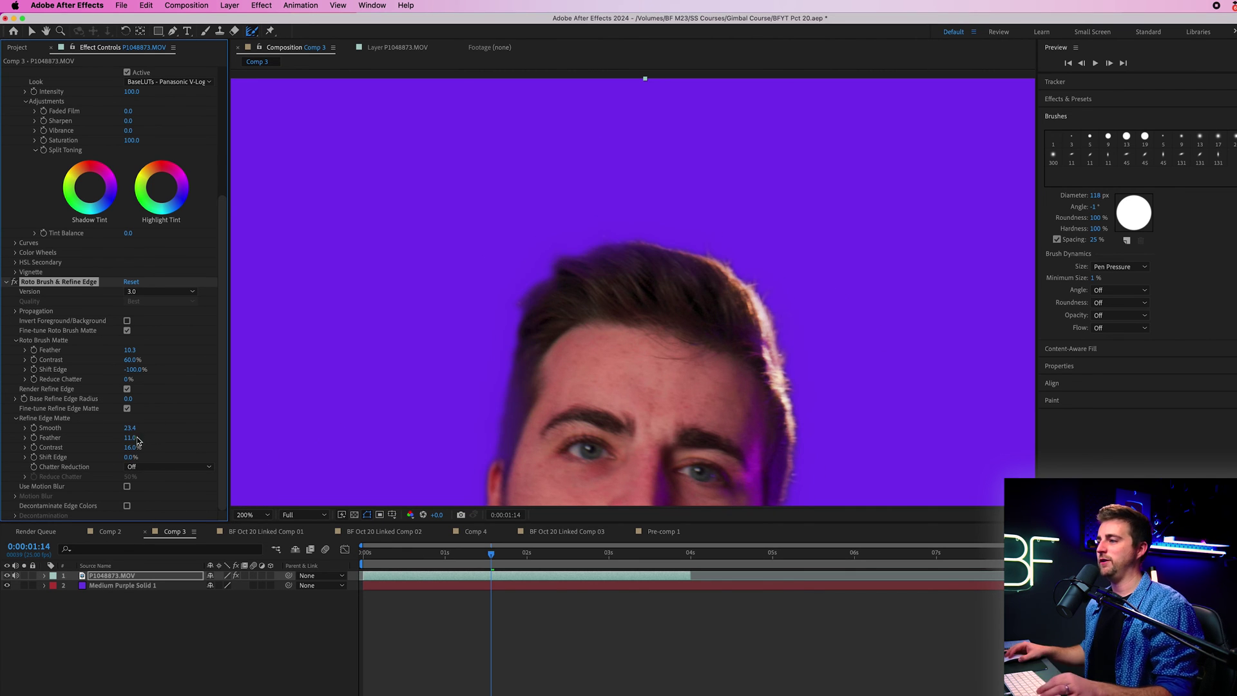
left_click_drag(129, 457, 46, 471)
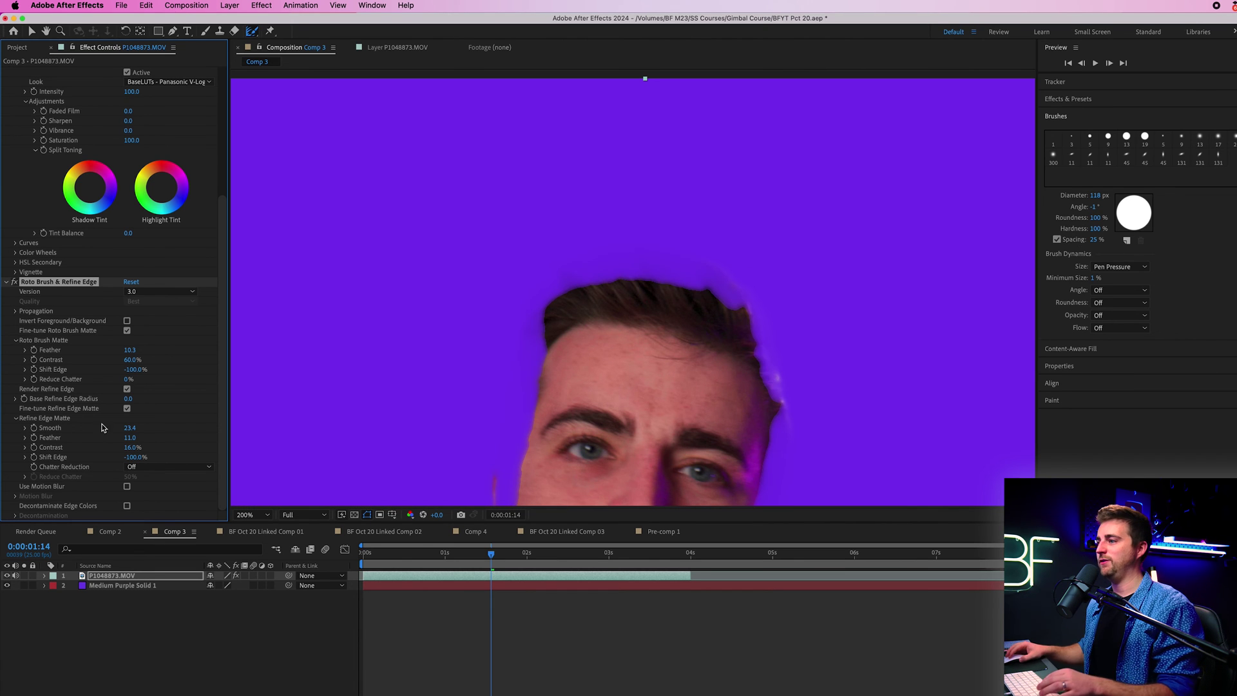
left_click_drag(131, 457, 170, 455)
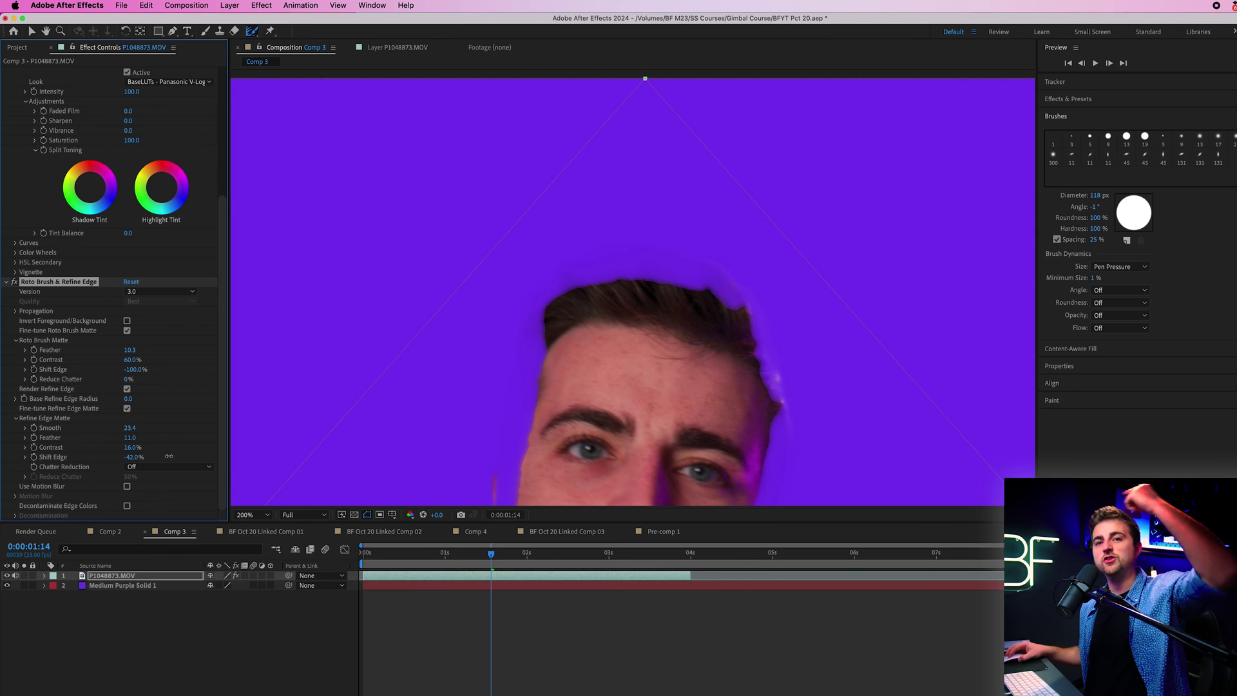
left_click_drag(169, 456, 184, 459)
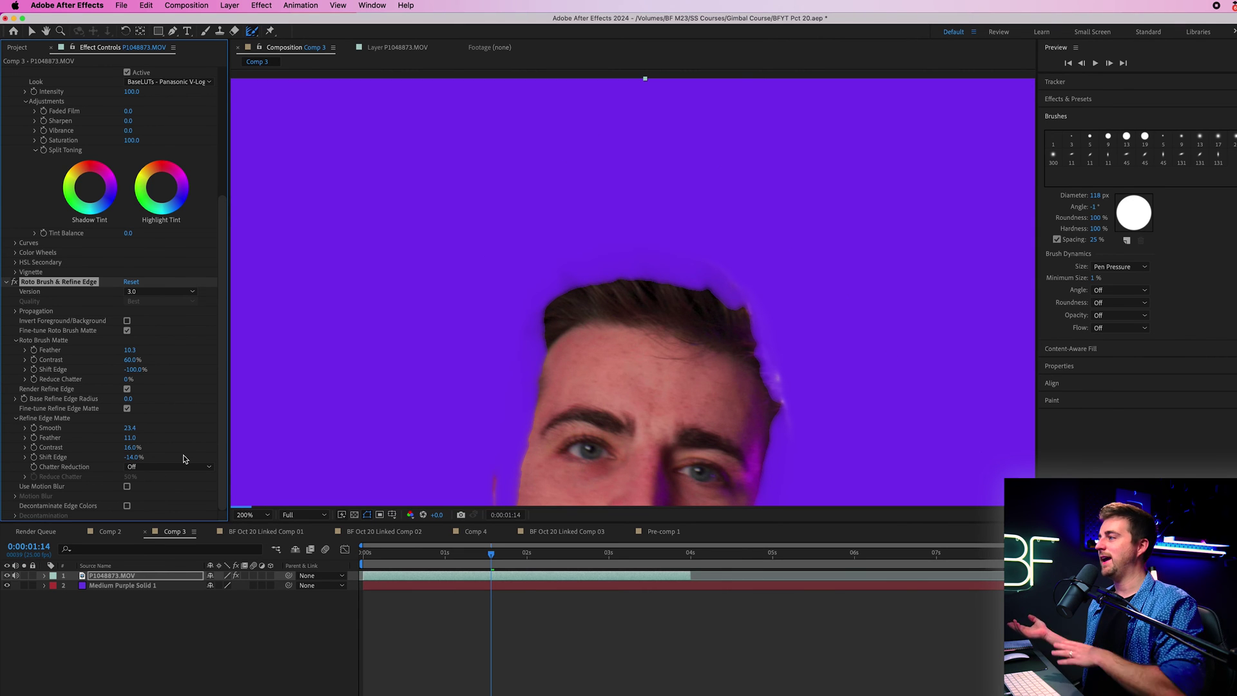
scroll(655, 174, "down", 5)
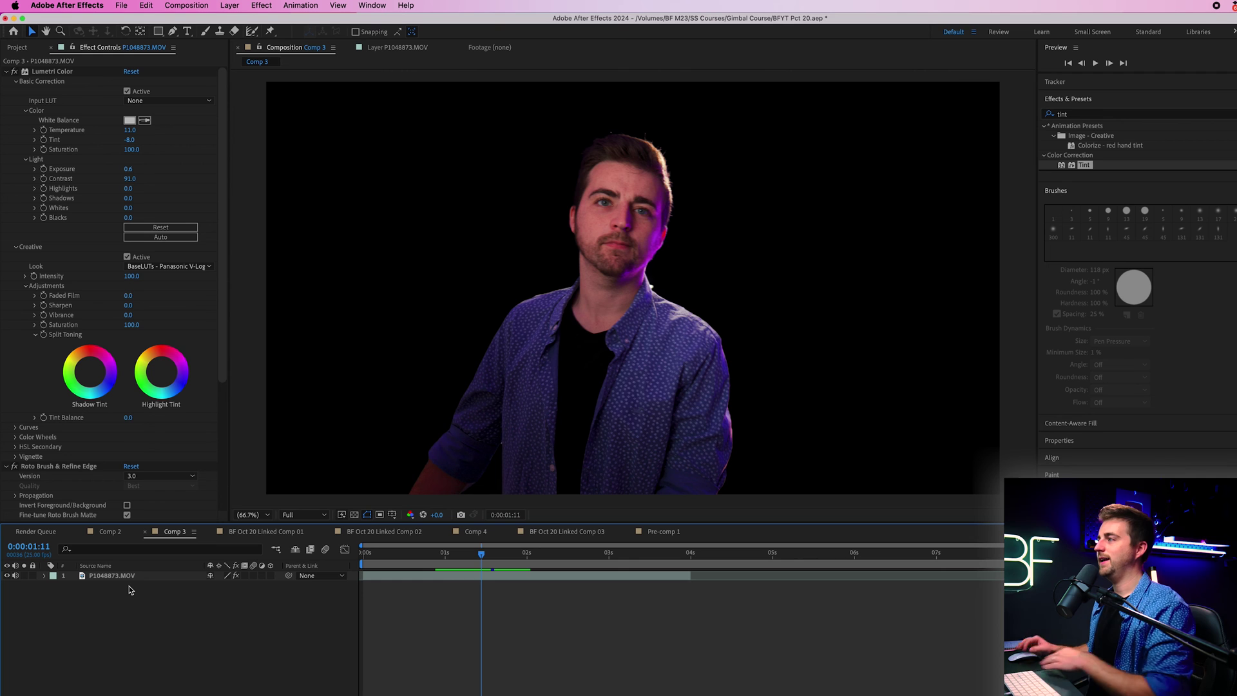
Step: Add a new yellow solid layer, Yellow Solid 1, to the composition
left_click(227, 5)
left_click(174, 167)
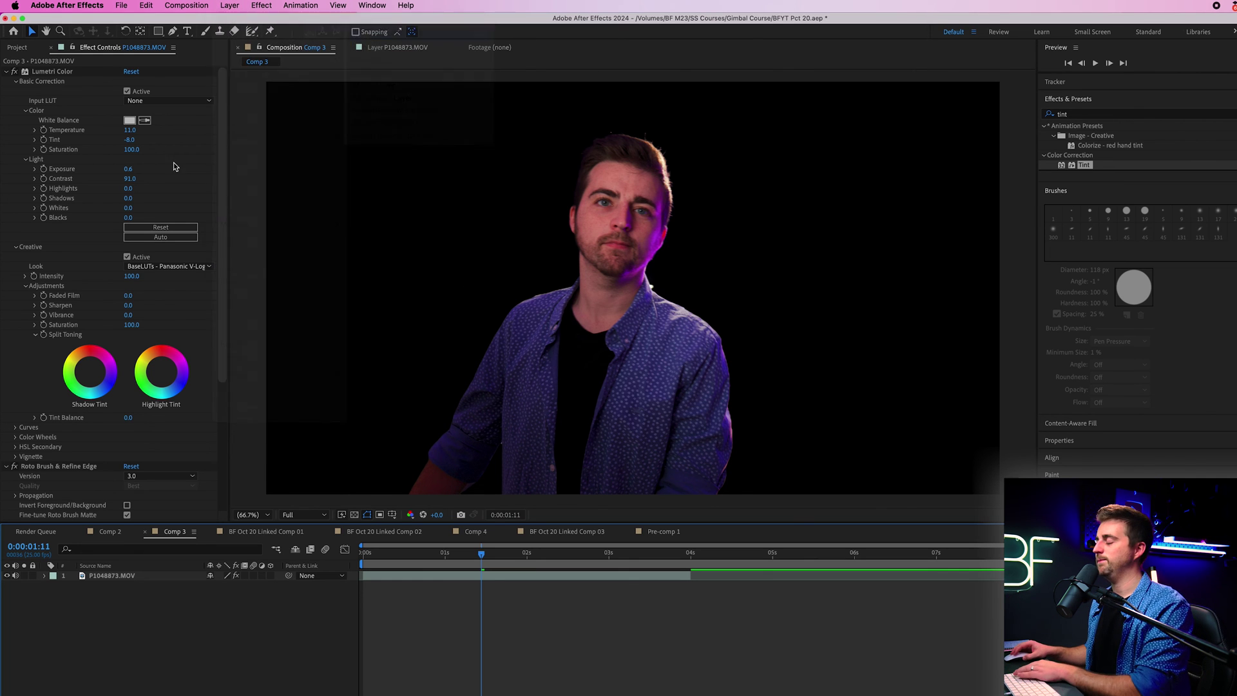
left_click(725, 487)
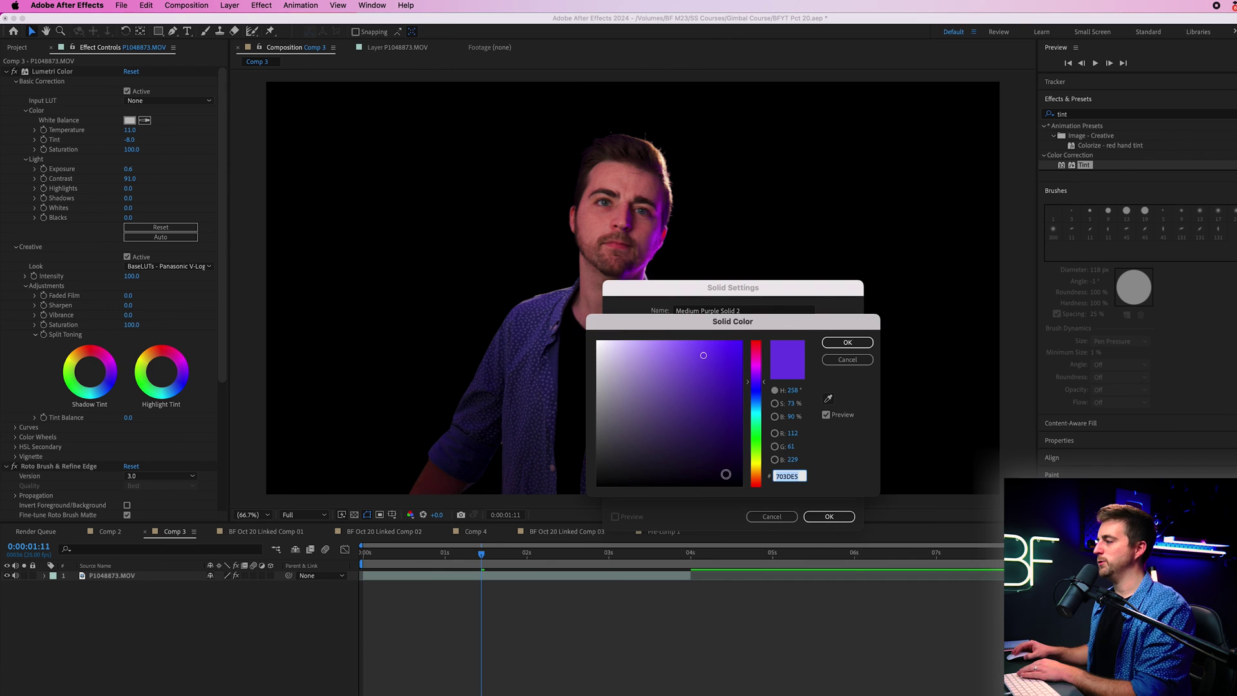
left_click_drag(755, 441, 758, 465)
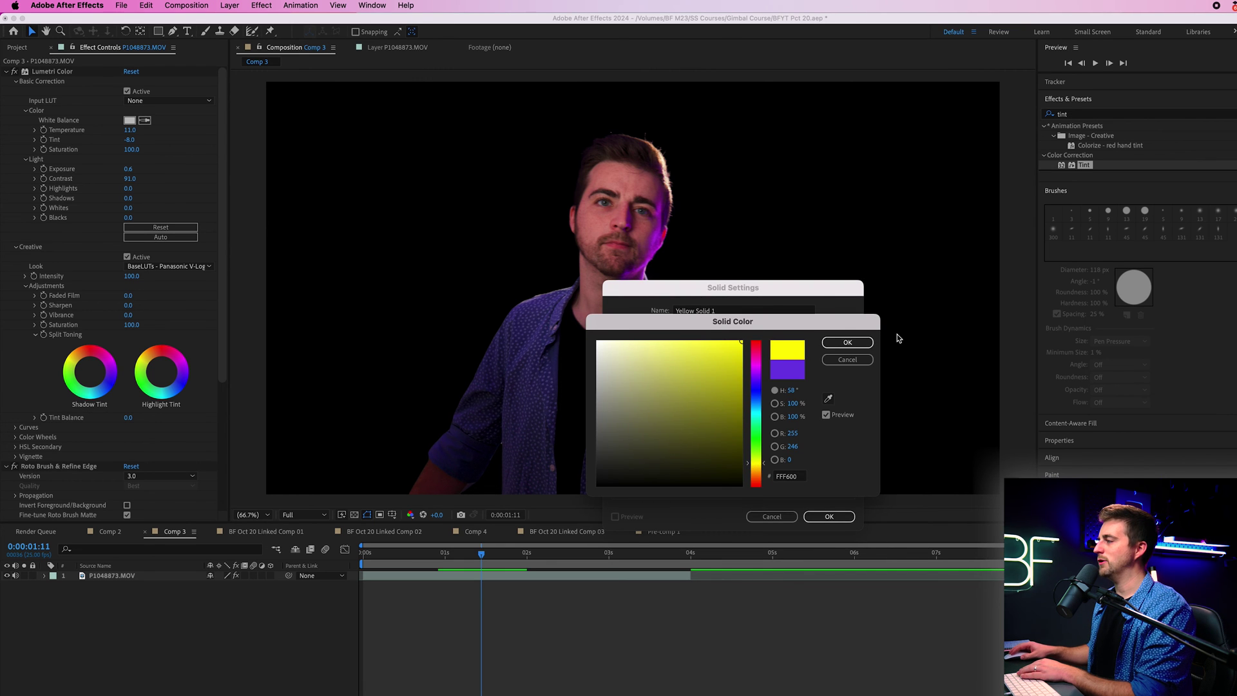
left_click(847, 342)
key("Return")
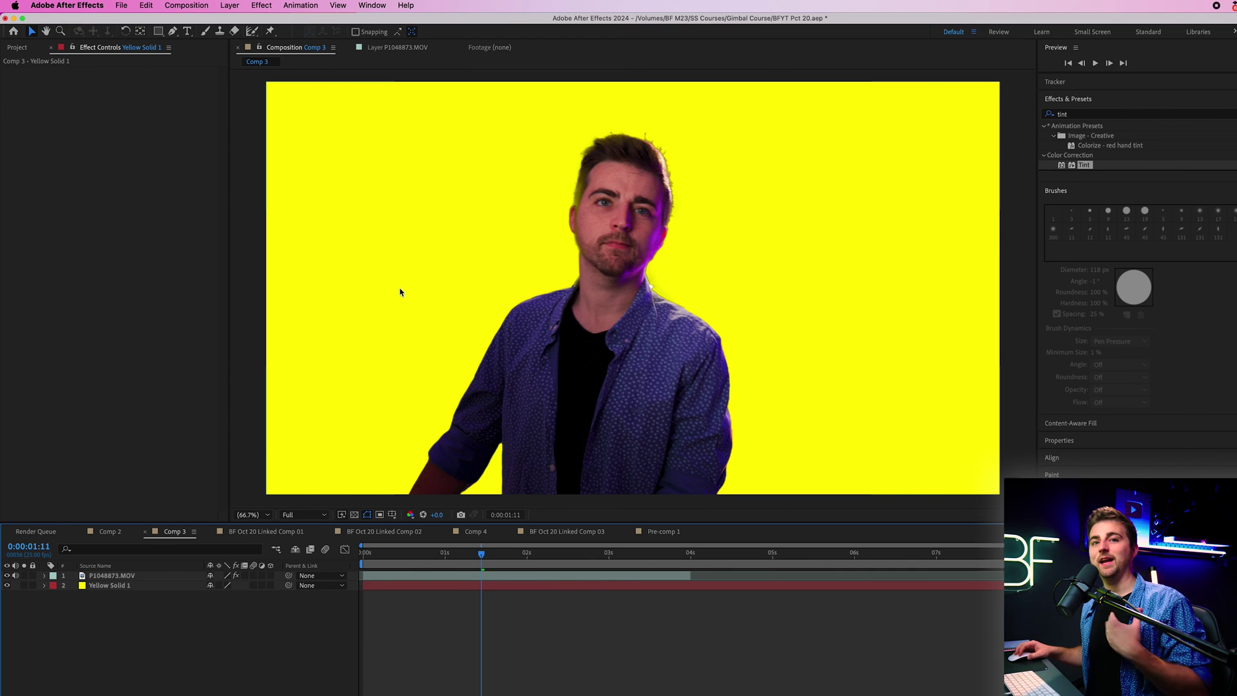
Step: Zoom the composition view to inspect the matte edges against yellow
scroll(673, 256, "up", 3)
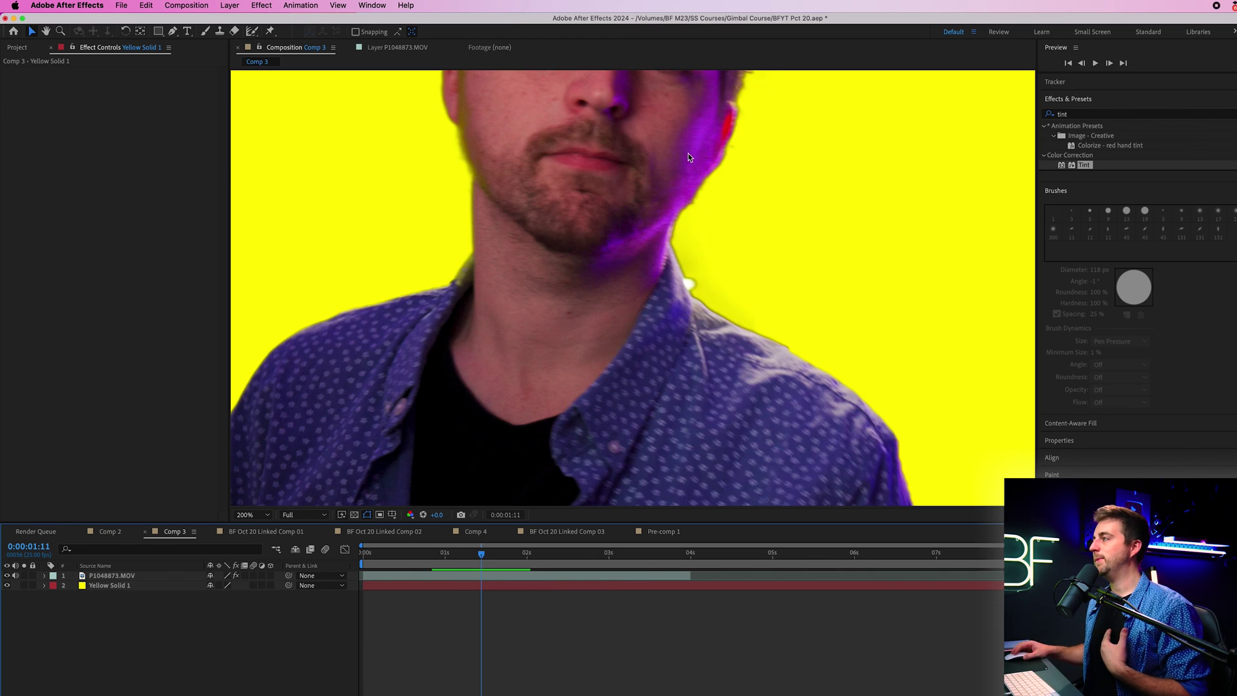
scroll(715, 150, "down", 2)
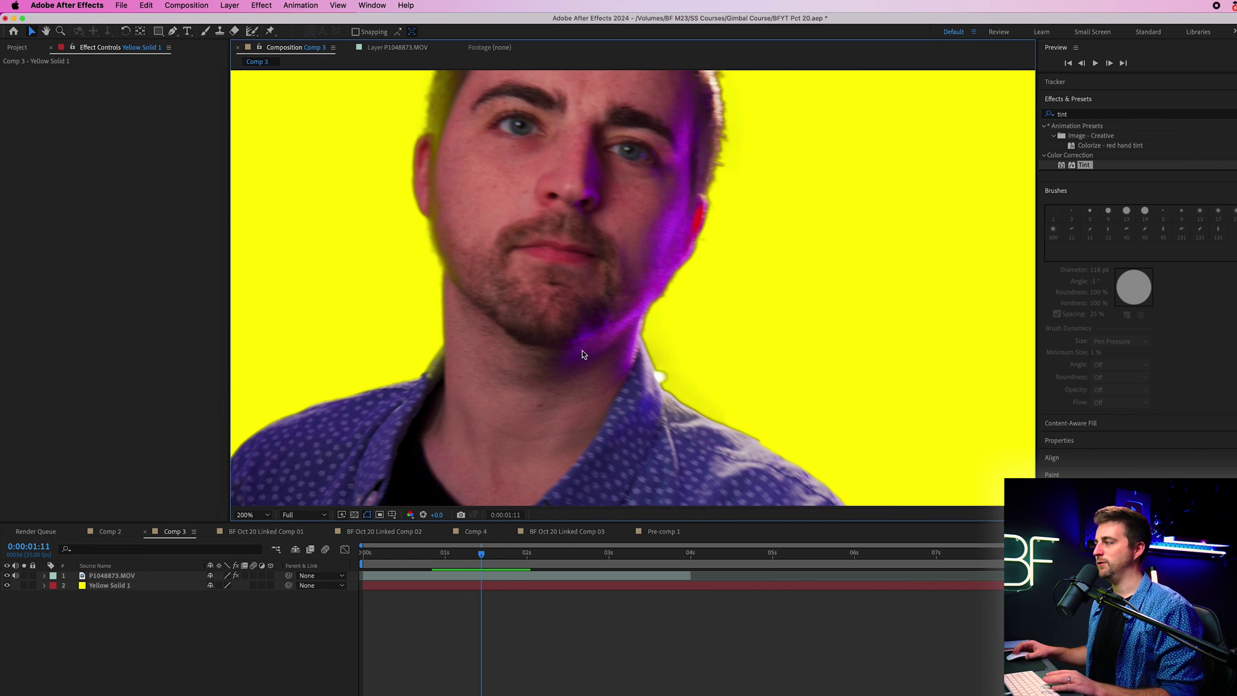
scroll(582, 350, "down", 1)
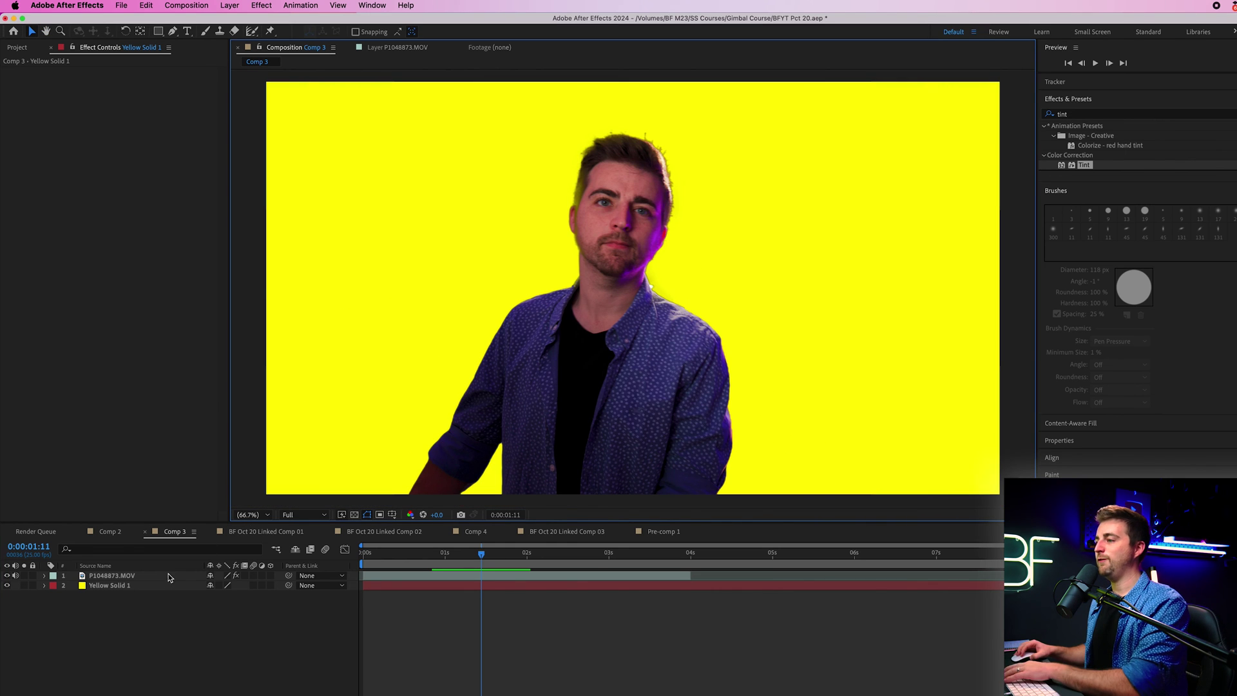
Step: Swap Yellow Solid 1 for a footage-sampled Medium Gray-Purple solid placed beneath P1048873.MOV
key("Delete")
left_click(230, 5)
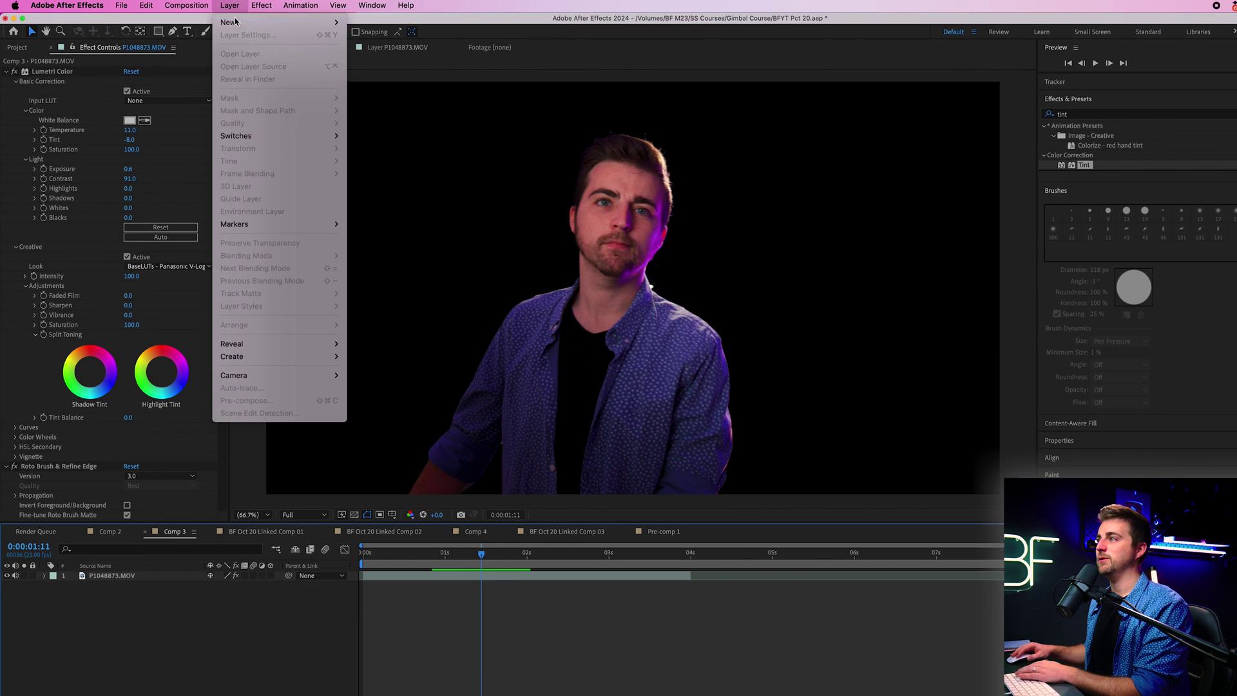
left_click(561, 310)
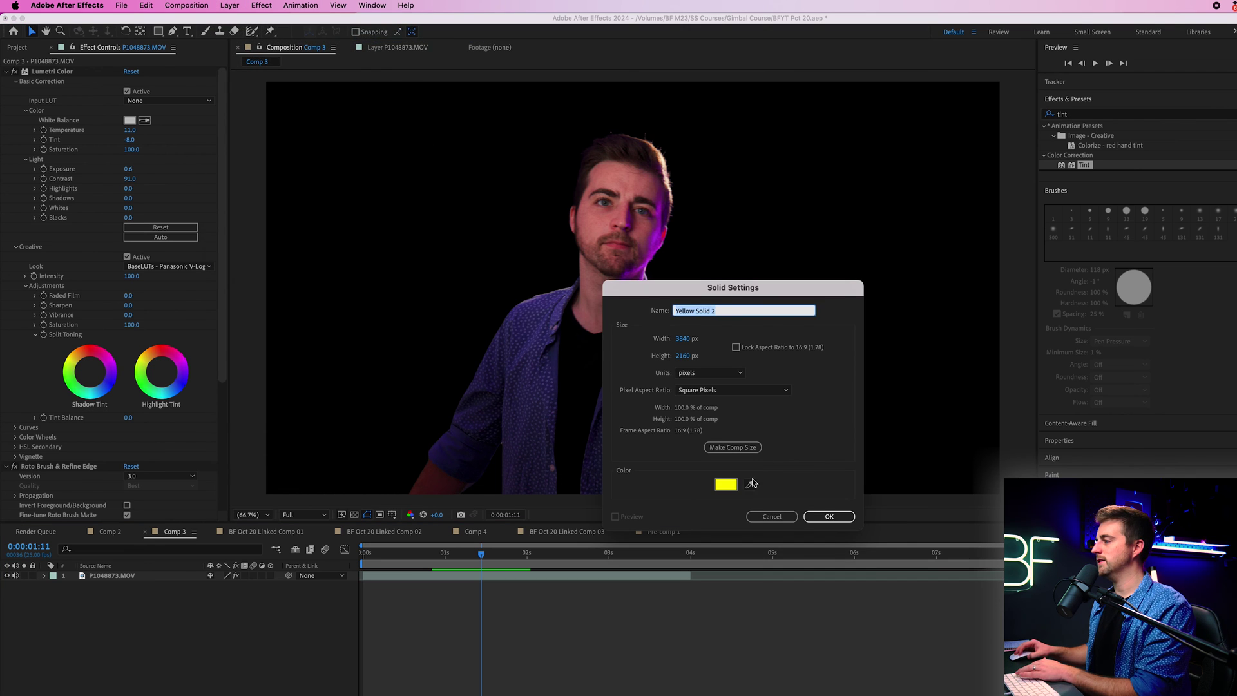
left_click(751, 483)
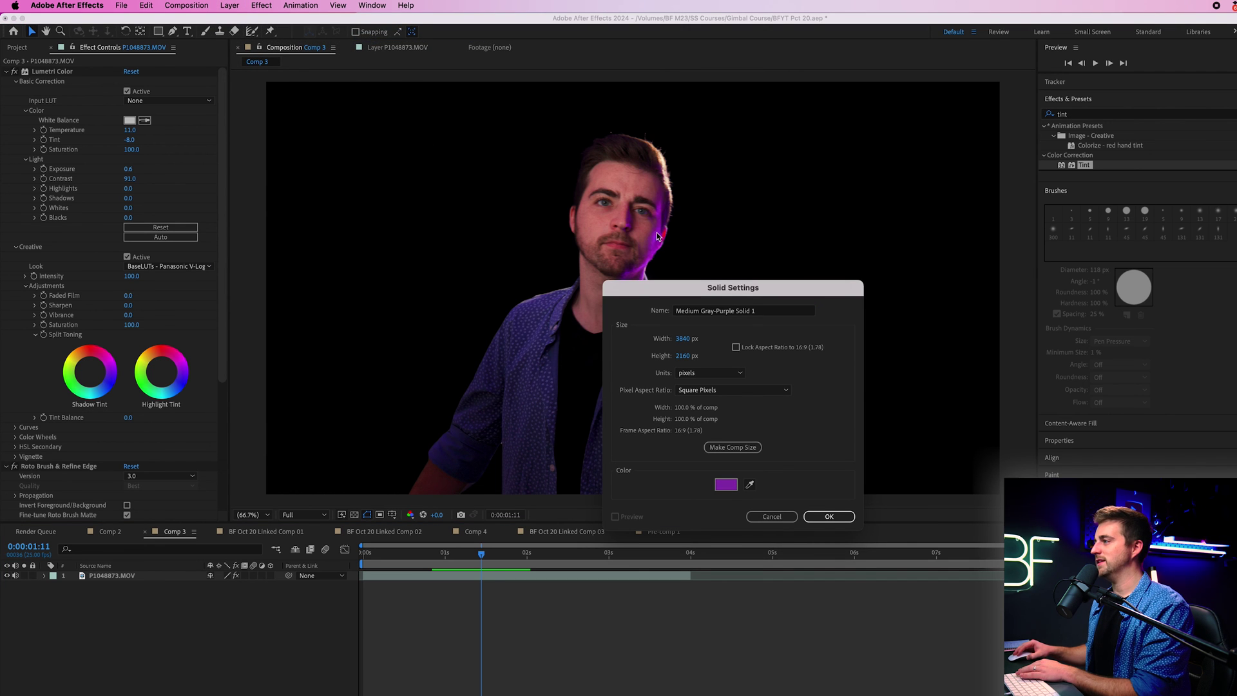
left_click(828, 516)
left_click_drag(170, 576, 165, 589)
left_click(483, 685)
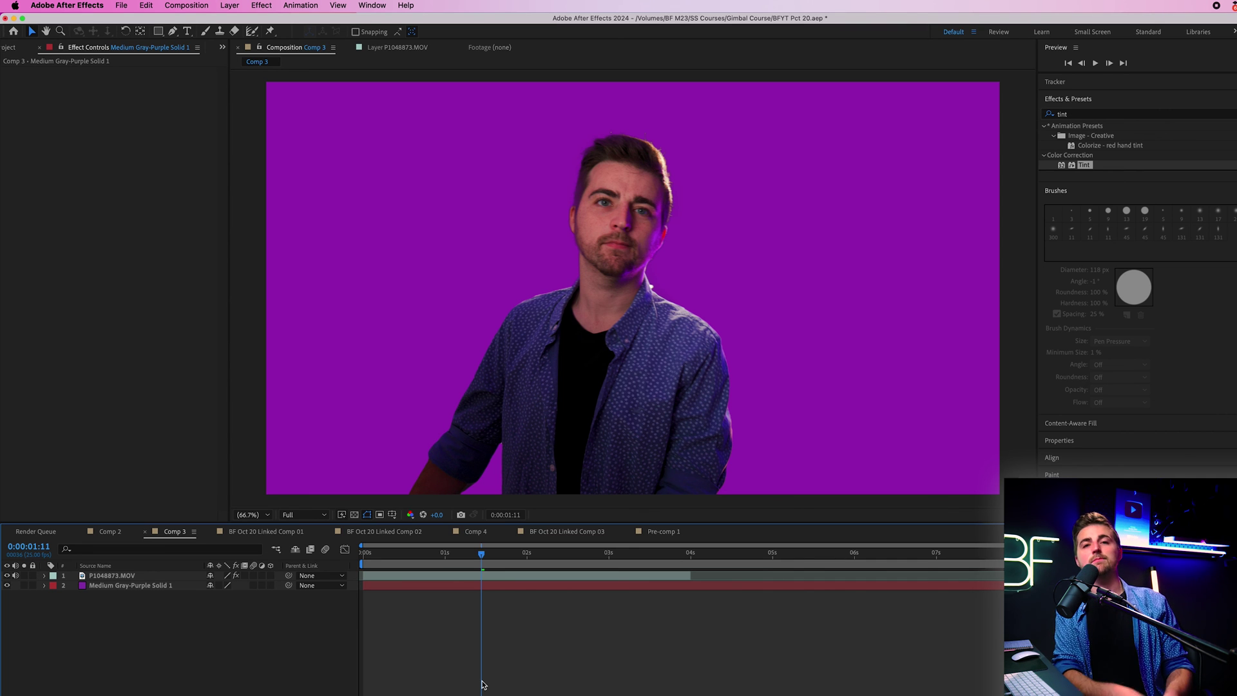
key("space")
key("space")
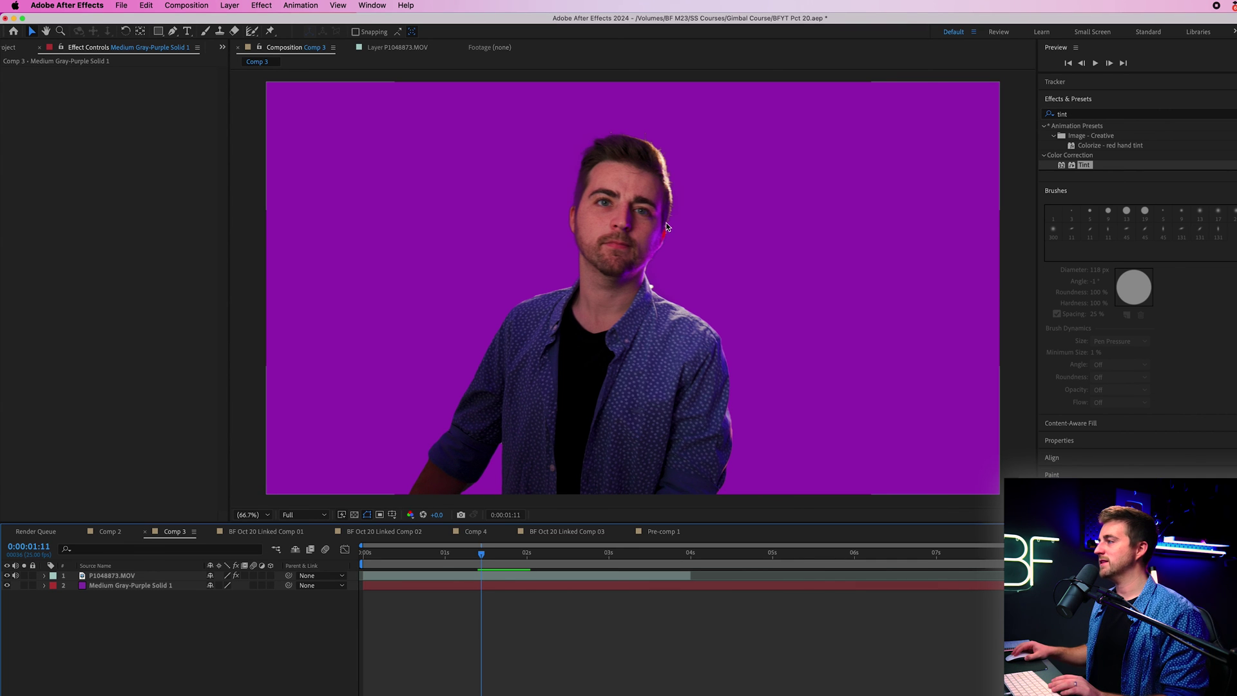